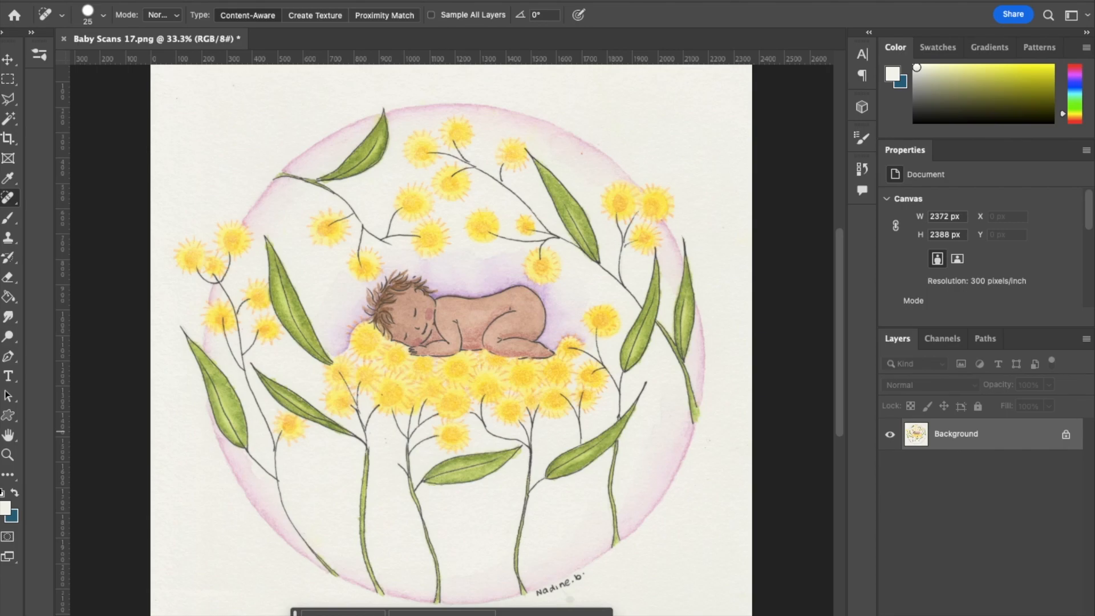
Add a new empty layer, unlock the background artwork, and place the empty layer beneath it.
{"action": "left_click", "coordinate": [1042, 614]}
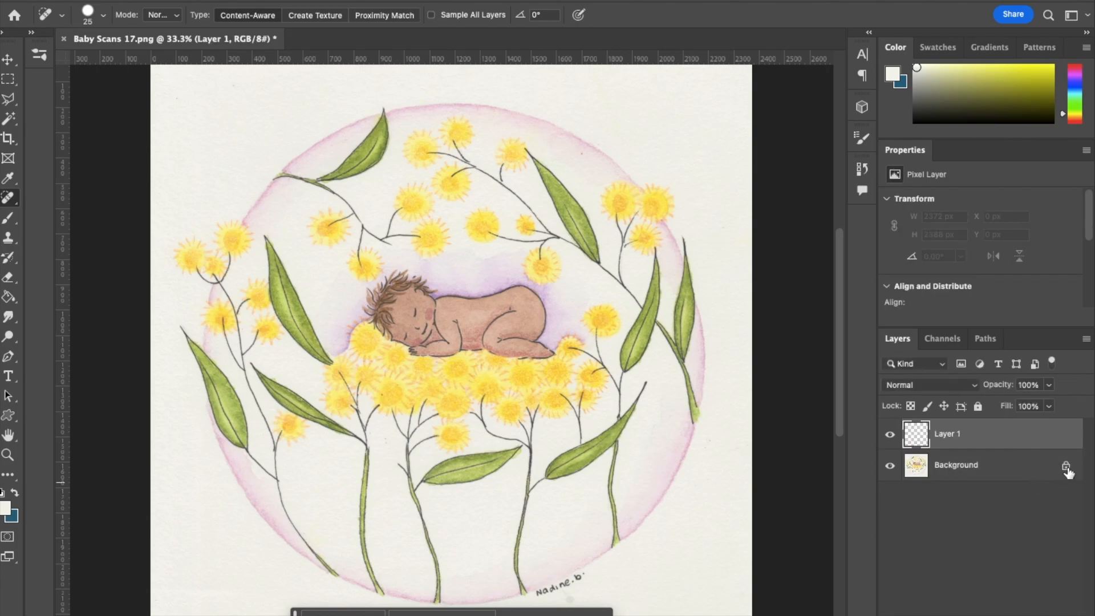
{"action": "left_click", "coordinate": [1065, 467]}
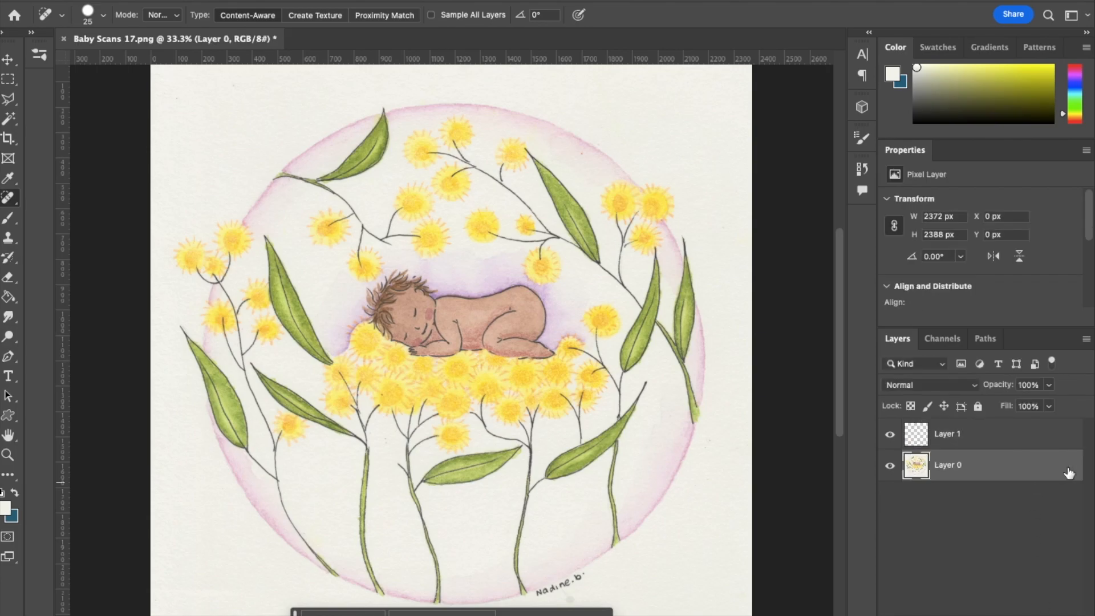
{"action": "left_click", "coordinate": [991, 435]}
{"action": "left_click_drag", "start_coordinate": [991, 435], "coordinate": [986, 483]}
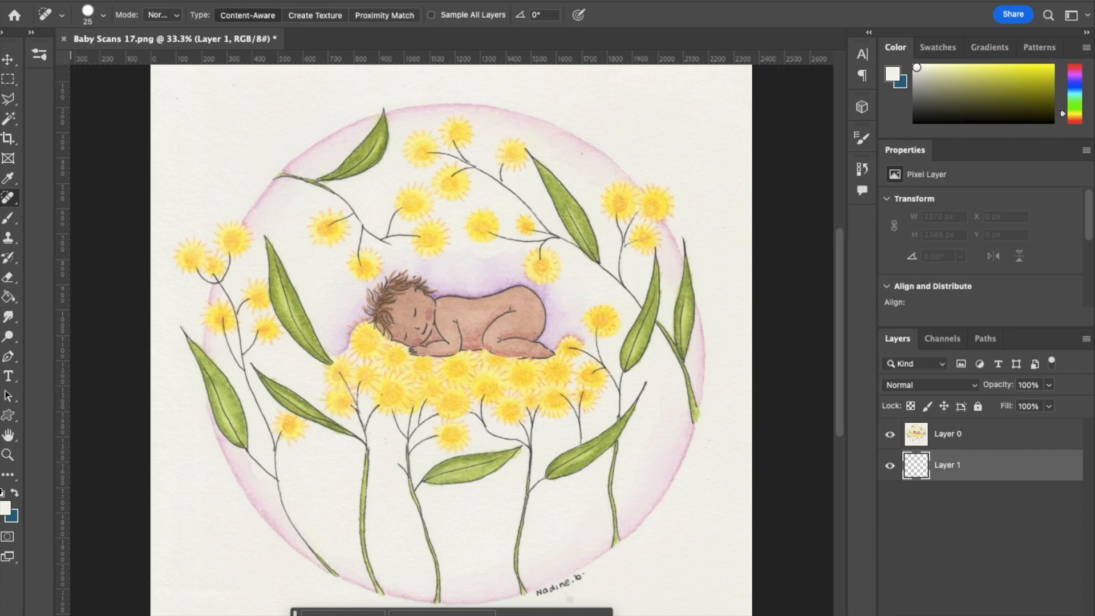
Fill the empty bottom layer with white in Normal mode at 100% opacity, checking it with the artwork layer hidden temporarily.
{"action": "left_click", "coordinate": [174, 0]}
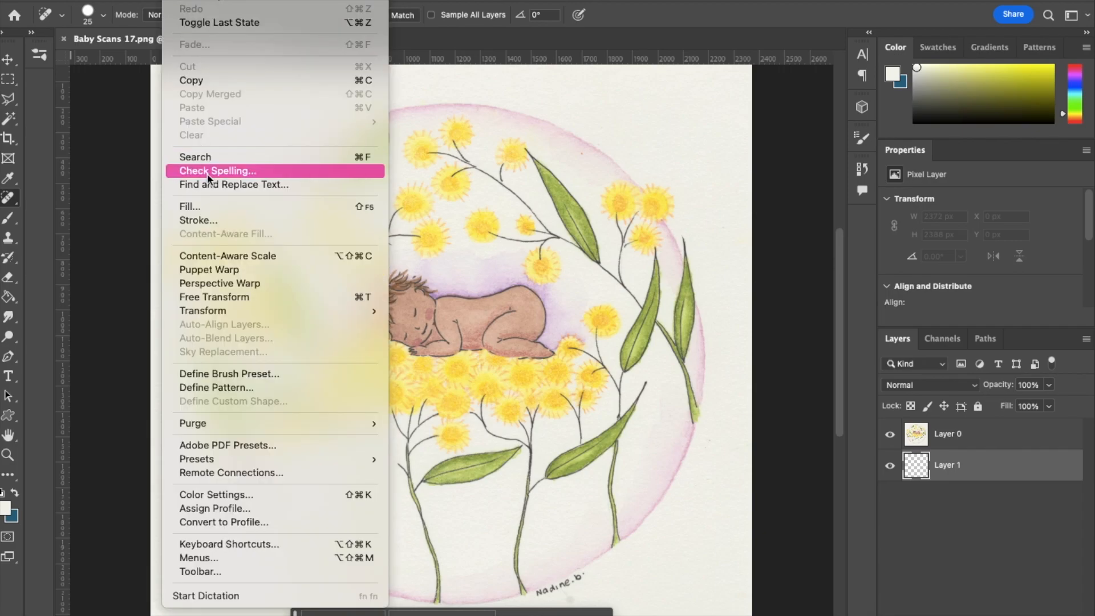
{"action": "left_click", "coordinate": [210, 203]}
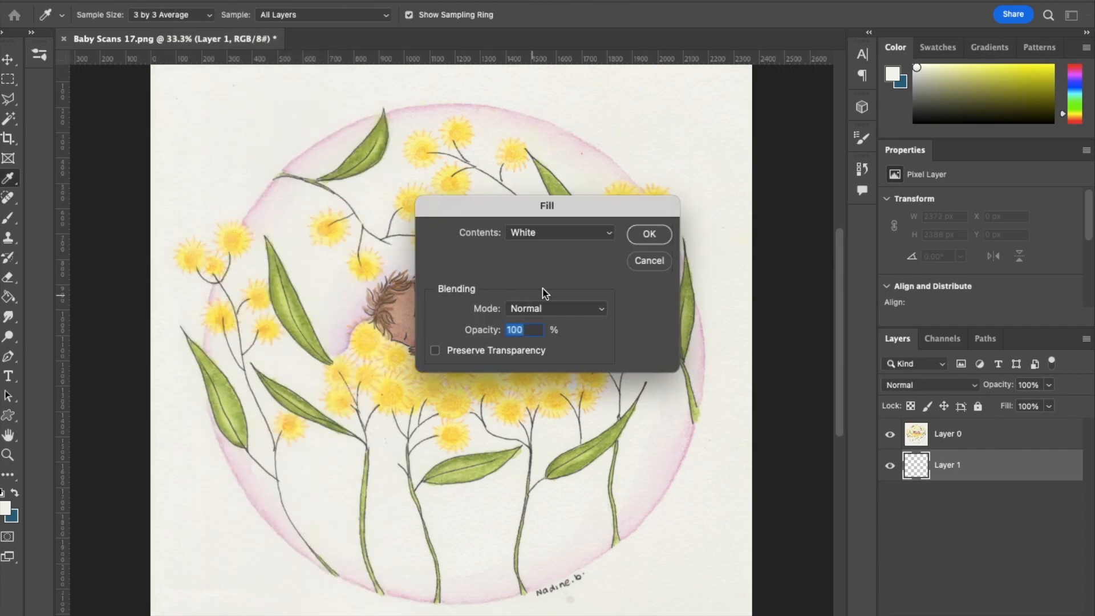
{"action": "left_click", "coordinate": [650, 234]}
{"action": "key", "text": "j"}
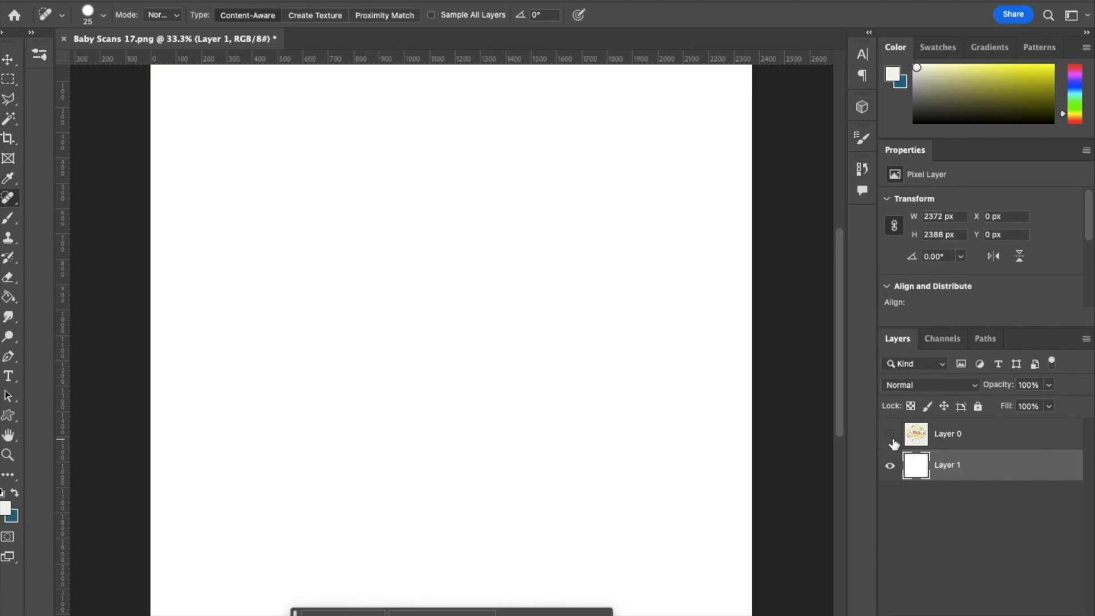
{"action": "left_click", "coordinate": [889, 434]}
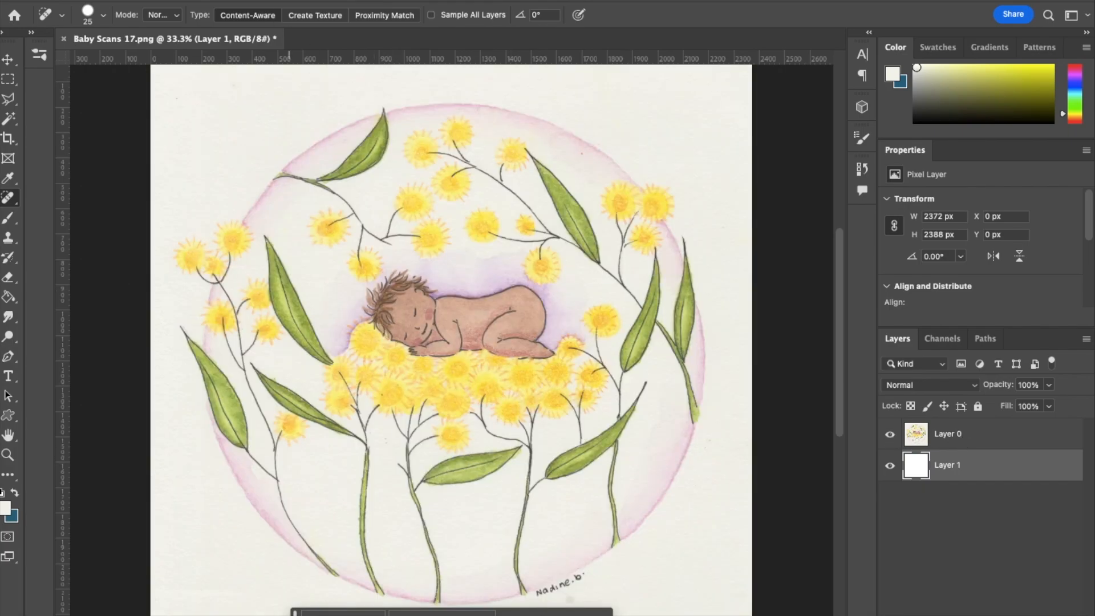
Start a Levels adjustment on the artwork layer and sample the paper outside the circle's upper edge as the white point.
{"action": "left_click", "coordinate": [962, 435]}
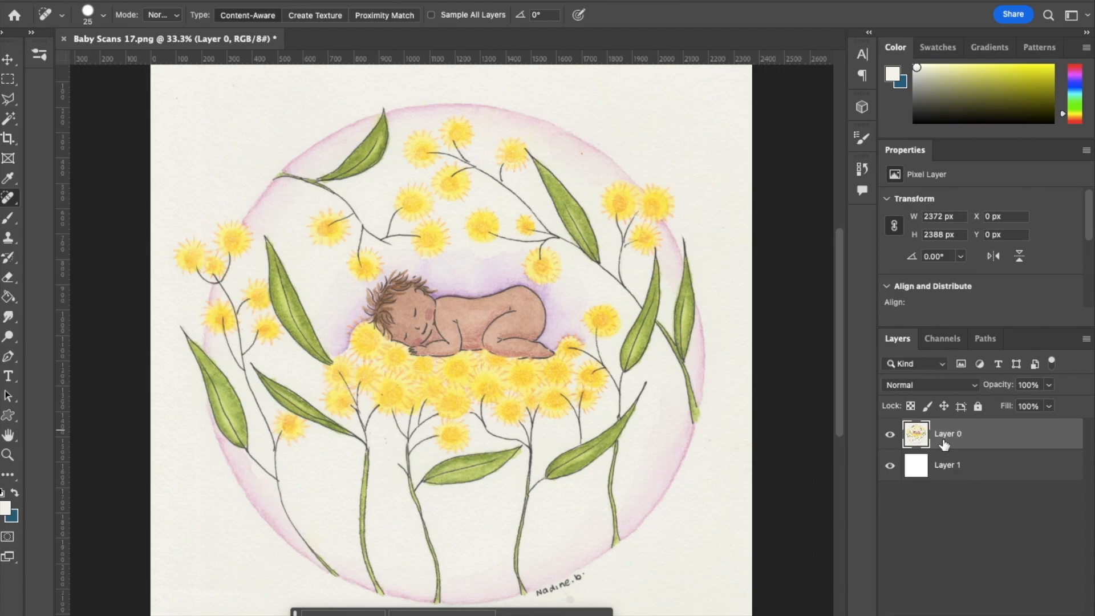
{"action": "left_click", "coordinate": [212, 0]}
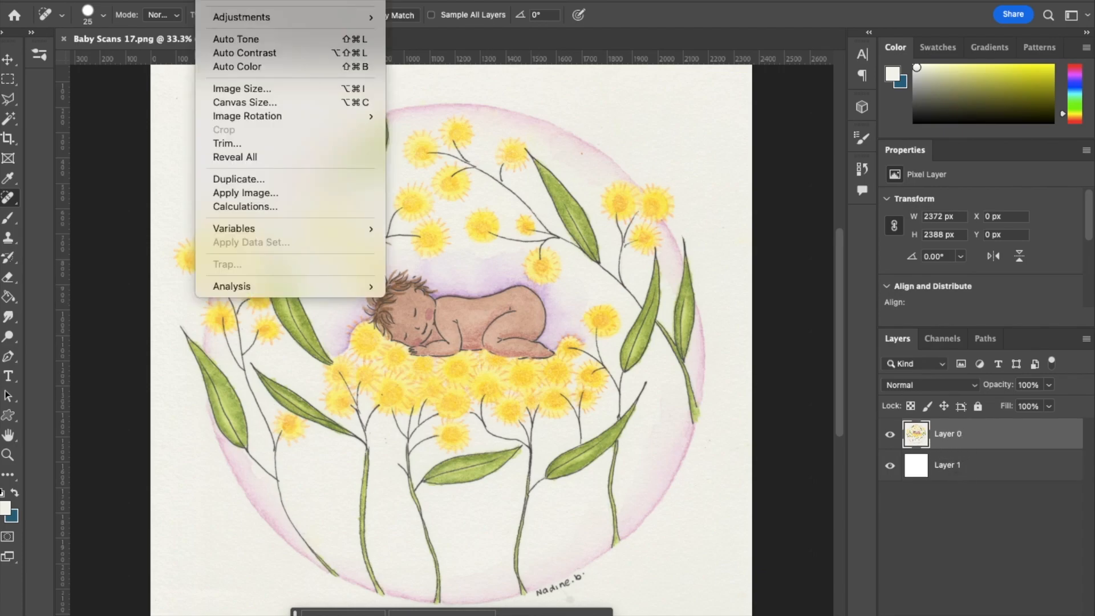
{"action": "mouse_move", "coordinate": [230, 21]}
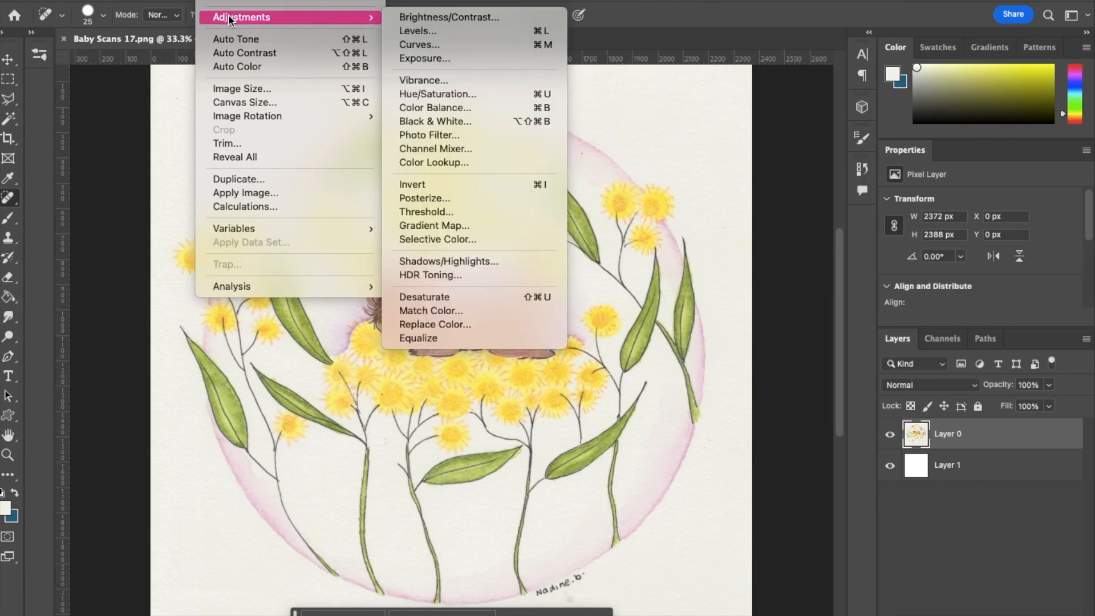
{"action": "key", "text": "super+l"}
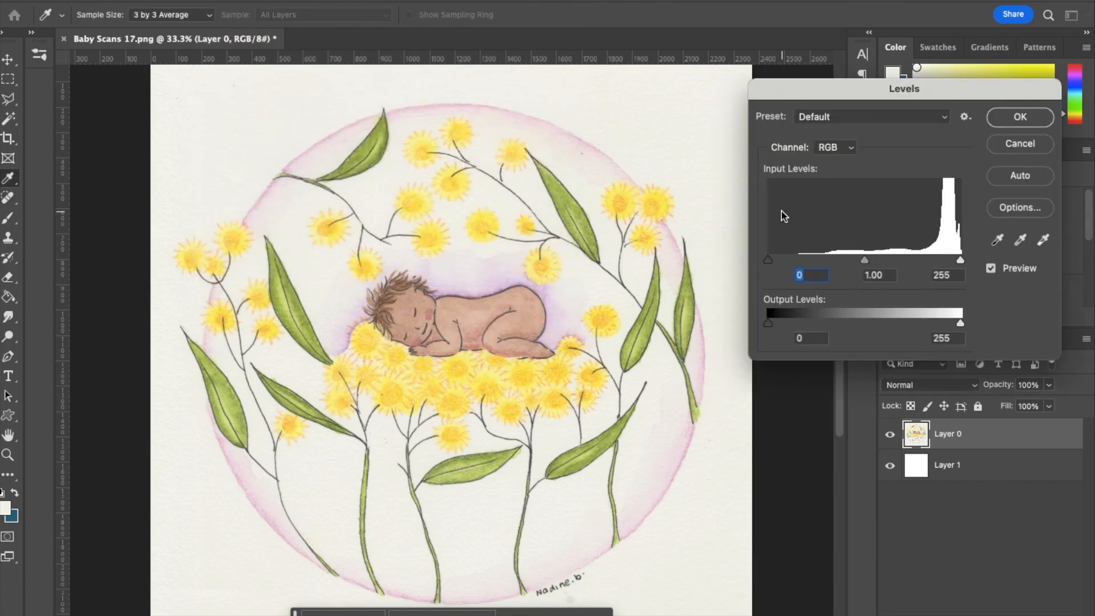
{"action": "left_click", "coordinate": [1042, 240]}
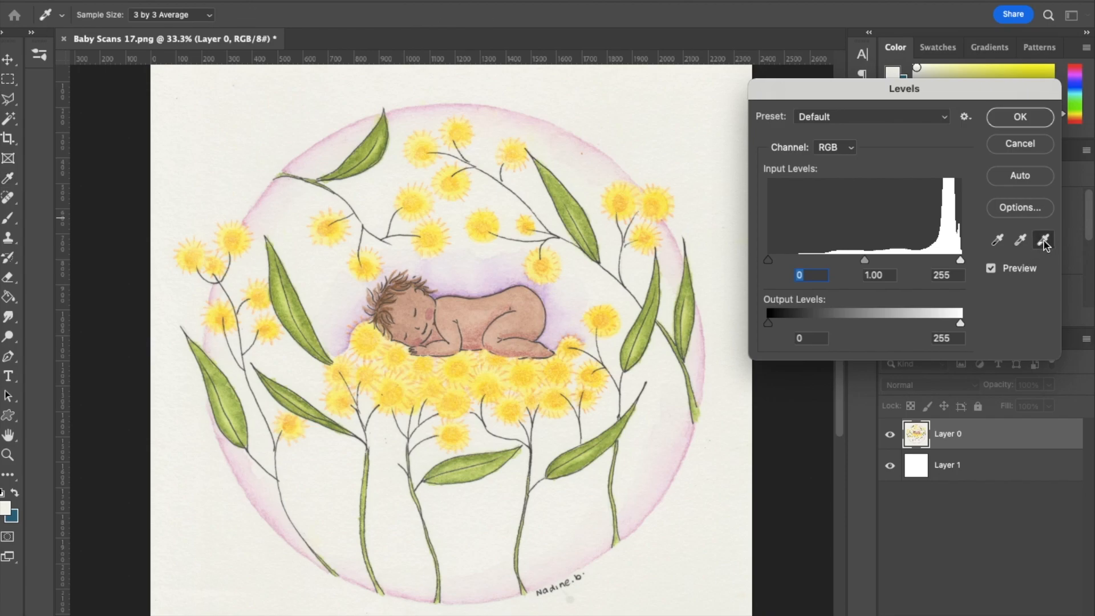
{"action": "left_click", "coordinate": [646, 103]}
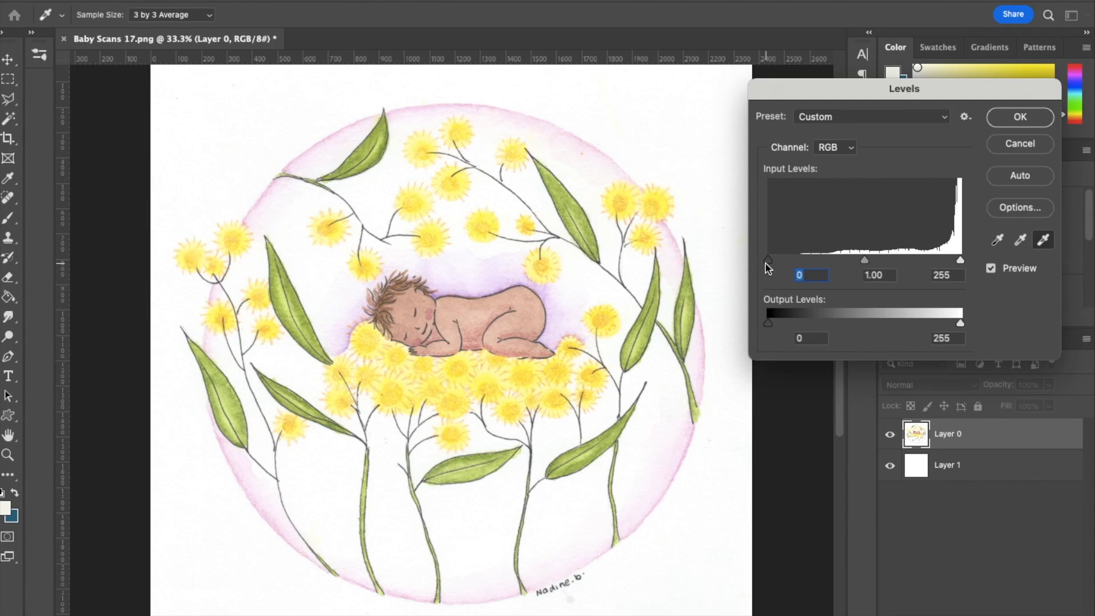
Set the Levels black input to 54 and the midtones to 0.72, and apply the adjustment.
{"action": "left_click_drag", "start_coordinate": [768, 263], "coordinate": [810, 263]}
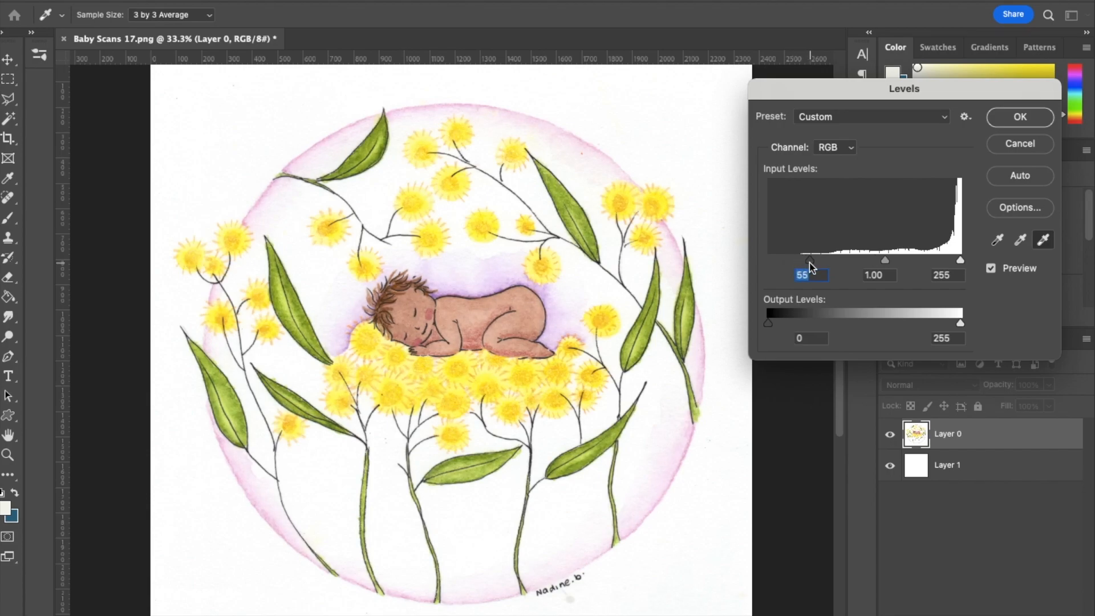
{"action": "left_click_drag", "start_coordinate": [886, 262], "coordinate": [901, 262]}
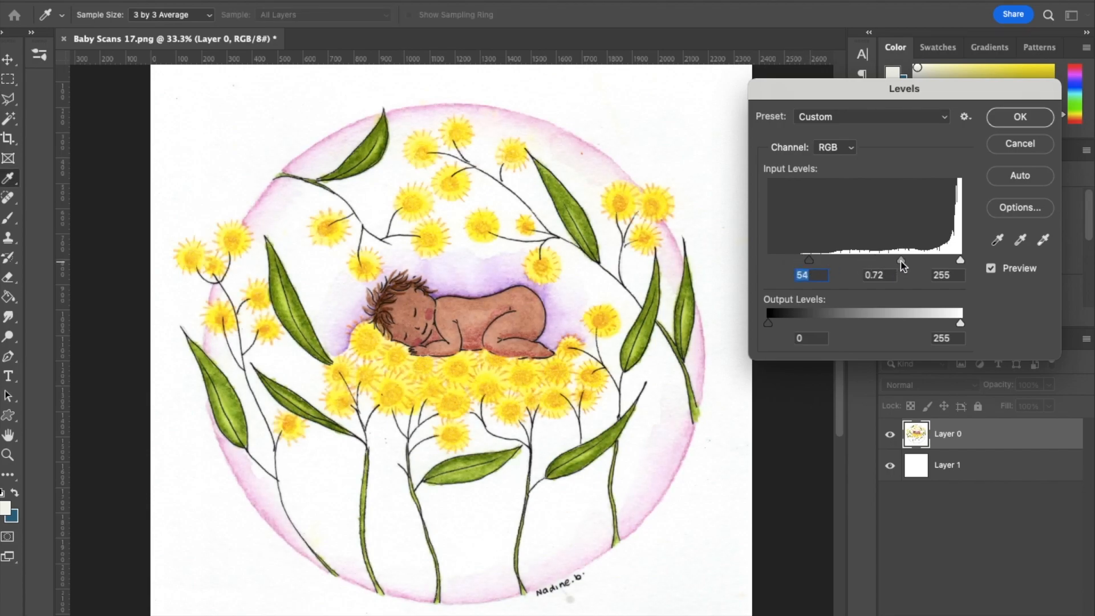
{"action": "left_click", "coordinate": [901, 262]}
{"action": "left_click", "coordinate": [1021, 117]}
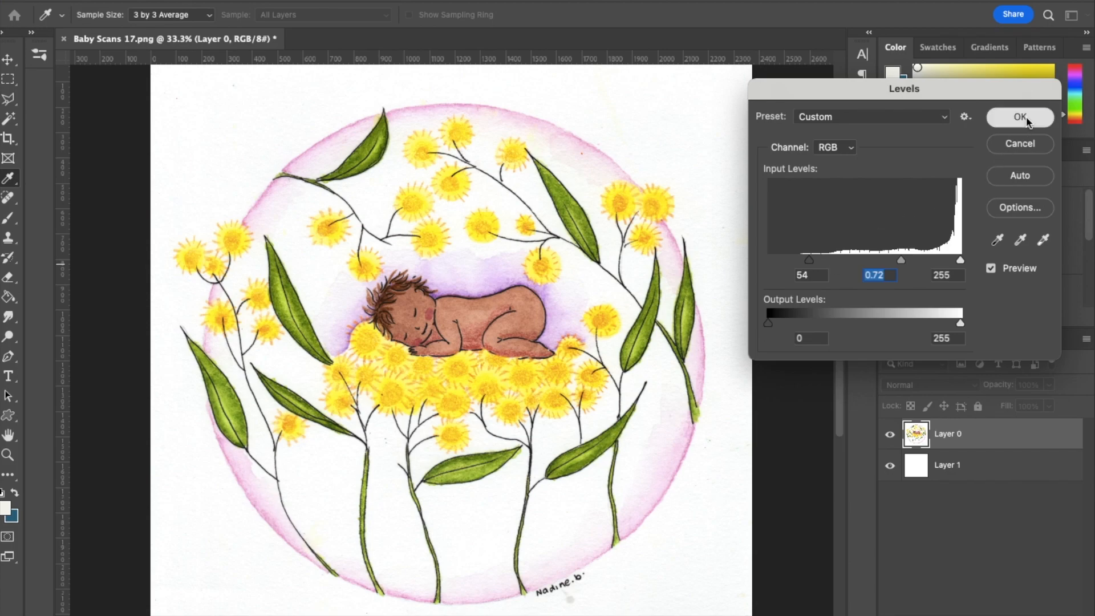
{"action": "key", "text": "j"}
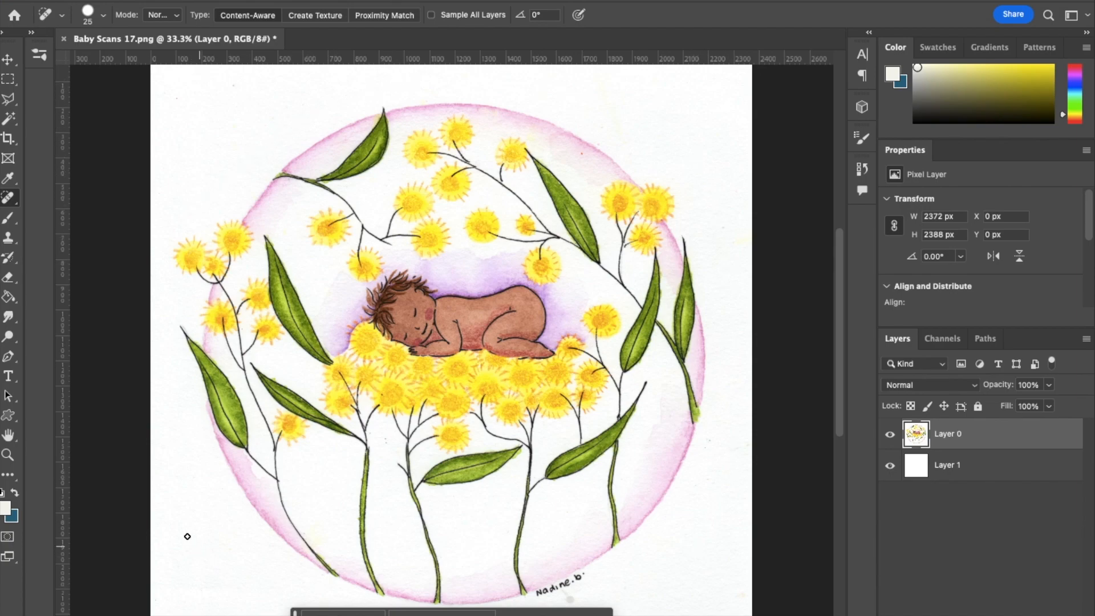
Switch to the Eraser, hide the white layer, and enlarge the eraser brush to 300 px.
{"action": "left_click", "coordinate": [9, 278]}
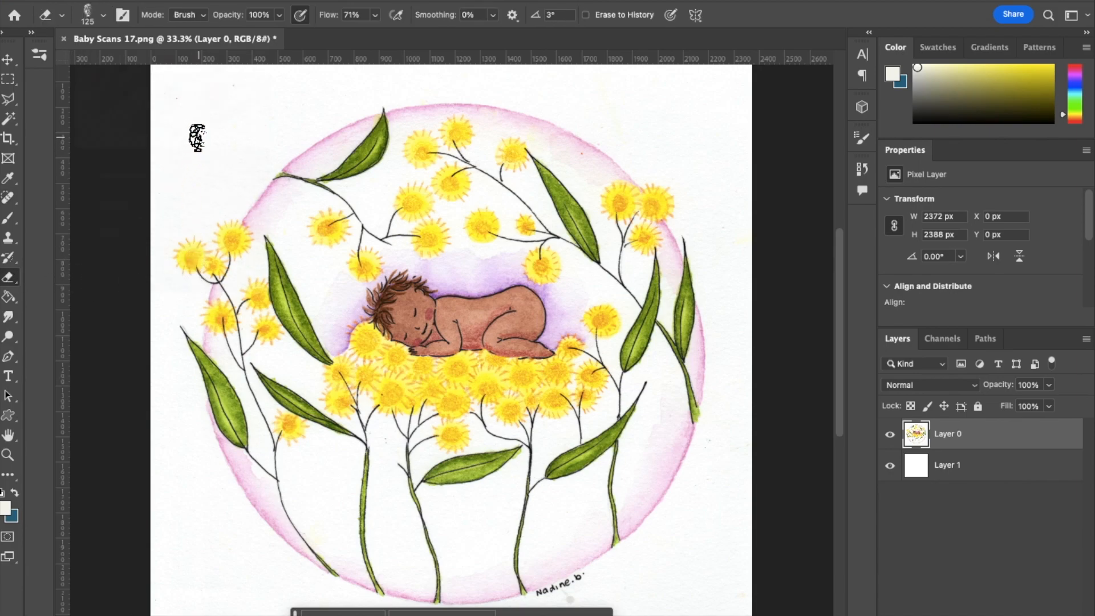
{"action": "left_click", "coordinate": [891, 468]}
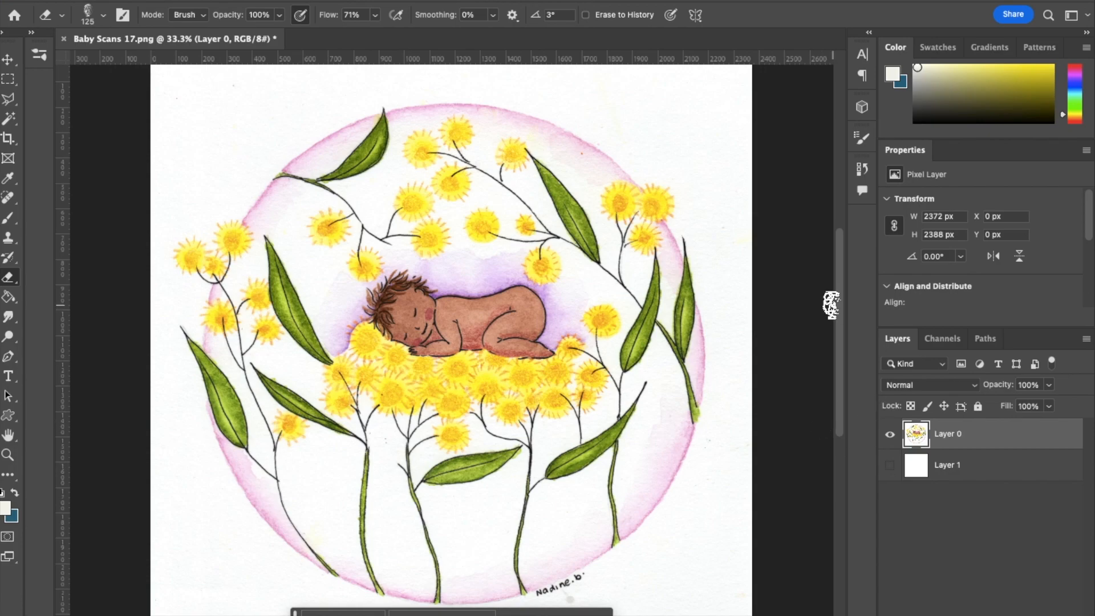
{"action": "key", "text": "super+minus"}
{"action": "key", "text": "bracketright"}
{"action": "key", "text": "bracketright"}
{"action": "key", "text": "bracketright"}
{"action": "key", "text": "bracketright"}
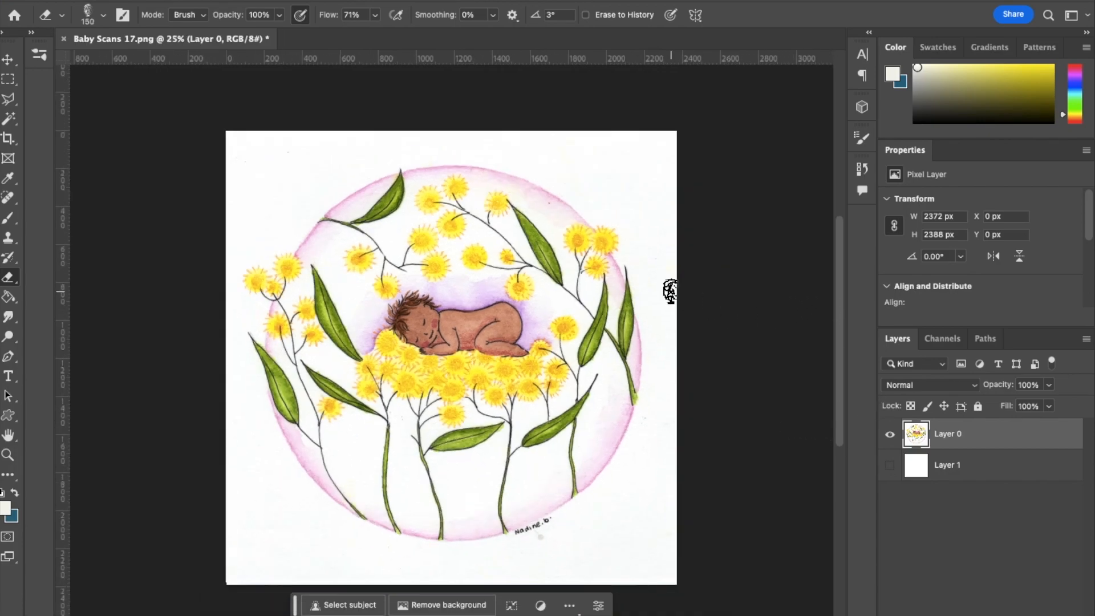
{"action": "key", "text": "bracketright"}
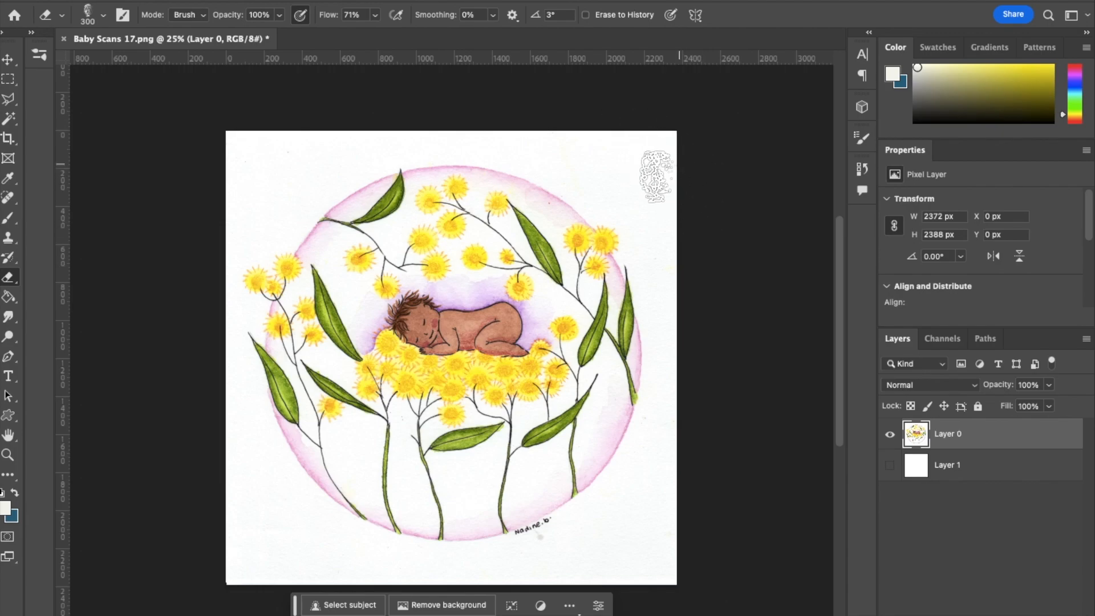
Erase the paper background all around the outside of the circular artwork, leaving a narrow margin.
{"action": "left_click_drag", "start_coordinate": [657, 176], "coordinate": [632, 145]}
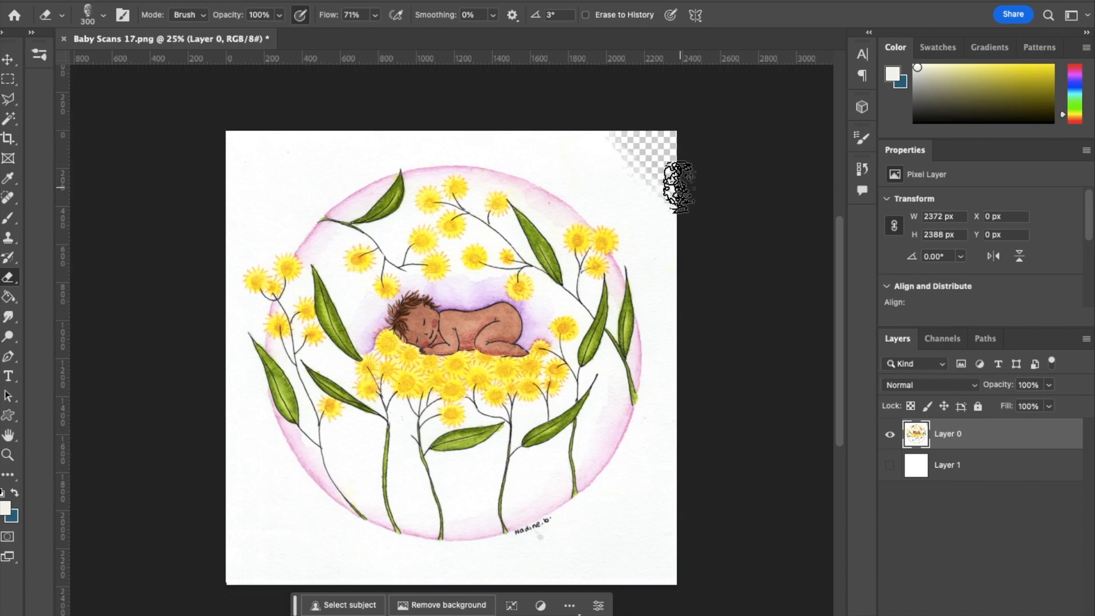
{"action": "mouse_move", "coordinate": [677, 176]}
{"action": "left_mouse_down"}
{"action": "mouse_move", "coordinate": [595, 121]}
{"action": "mouse_move", "coordinate": [664, 189]}
{"action": "mouse_move", "coordinate": [559, 121]}
{"action": "mouse_move", "coordinate": [537, 124]}
{"action": "mouse_move", "coordinate": [569, 137]}
{"action": "mouse_move", "coordinate": [478, 115]}
{"action": "mouse_move", "coordinate": [329, 122]}
{"action": "mouse_move", "coordinate": [366, 122]}
{"action": "mouse_move", "coordinate": [207, 182]}
{"action": "mouse_move", "coordinate": [228, 166]}
{"action": "mouse_move", "coordinate": [208, 149]}
{"action": "mouse_move", "coordinate": [261, 186]}
{"action": "mouse_move", "coordinate": [289, 164]}
{"action": "mouse_move", "coordinate": [278, 157]}
{"action": "mouse_move", "coordinate": [248, 192]}
{"action": "mouse_move", "coordinate": [345, 138]}
{"action": "mouse_move", "coordinate": [433, 125]}
{"action": "mouse_move", "coordinate": [514, 133]}
{"action": "mouse_move", "coordinate": [555, 142]}
{"action": "mouse_move", "coordinate": [656, 206]}
{"action": "mouse_move", "coordinate": [680, 252]}
{"action": "mouse_move", "coordinate": [659, 250]}
{"action": "mouse_move", "coordinate": [644, 213]}
{"action": "mouse_move", "coordinate": [594, 174]}
{"action": "left_mouse_up"}
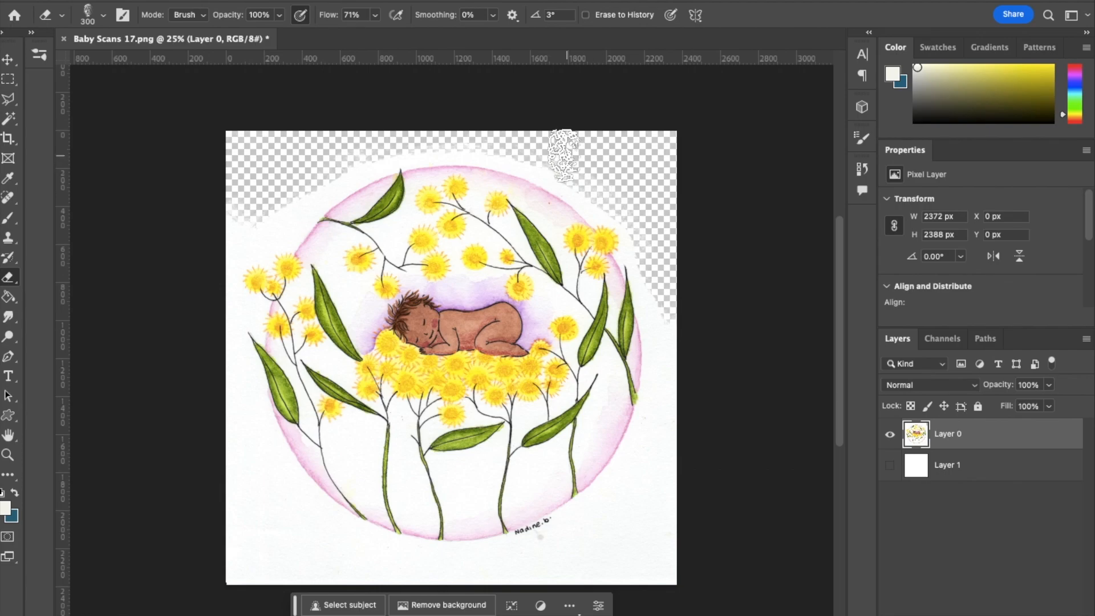
{"action": "mouse_move", "coordinate": [375, 136]}
{"action": "left_mouse_down"}
{"action": "mouse_move", "coordinate": [282, 192]}
{"action": "mouse_move", "coordinate": [217, 228]}
{"action": "left_mouse_up"}
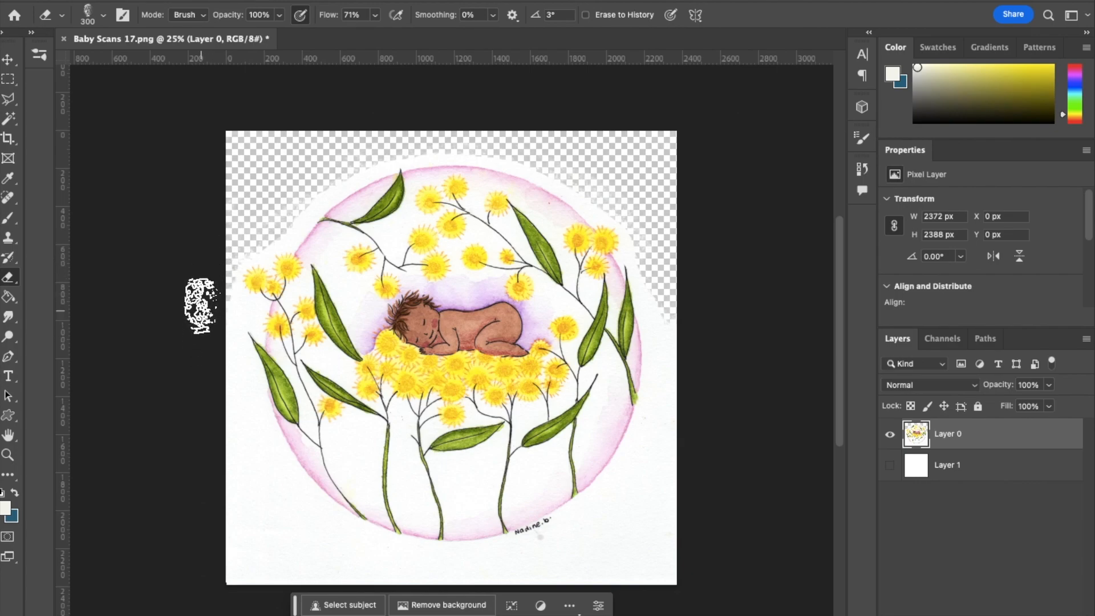
{"action": "mouse_move", "coordinate": [214, 307]}
{"action": "left_mouse_down"}
{"action": "mouse_move", "coordinate": [216, 483]}
{"action": "mouse_move", "coordinate": [211, 401]}
{"action": "mouse_move", "coordinate": [209, 362]}
{"action": "mouse_move", "coordinate": [228, 369]}
{"action": "mouse_move", "coordinate": [216, 338]}
{"action": "mouse_move", "coordinate": [216, 425]}
{"action": "mouse_move", "coordinate": [237, 512]}
{"action": "mouse_move", "coordinate": [221, 560]}
{"action": "mouse_move", "coordinate": [232, 590]}
{"action": "mouse_move", "coordinate": [259, 567]}
{"action": "mouse_move", "coordinate": [280, 573]}
{"action": "mouse_move", "coordinate": [269, 547]}
{"action": "mouse_move", "coordinate": [272, 587]}
{"action": "mouse_move", "coordinate": [292, 574]}
{"action": "mouse_move", "coordinate": [310, 580]}
{"action": "mouse_move", "coordinate": [236, 462]}
{"action": "mouse_move", "coordinate": [259, 487]}
{"action": "mouse_move", "coordinate": [241, 461]}
{"action": "mouse_move", "coordinate": [243, 484]}
{"action": "mouse_move", "coordinate": [236, 410]}
{"action": "mouse_move", "coordinate": [312, 564]}
{"action": "mouse_move", "coordinate": [371, 573]}
{"action": "mouse_move", "coordinate": [300, 534]}
{"action": "mouse_move", "coordinate": [268, 494]}
{"action": "mouse_move", "coordinate": [335, 545]}
{"action": "mouse_move", "coordinate": [424, 583]}
{"action": "mouse_move", "coordinate": [497, 598]}
{"action": "mouse_move", "coordinate": [388, 581]}
{"action": "mouse_move", "coordinate": [477, 592]}
{"action": "mouse_move", "coordinate": [696, 568]}
{"action": "mouse_move", "coordinate": [552, 580]}
{"action": "mouse_move", "coordinate": [546, 563]}
{"action": "mouse_move", "coordinate": [531, 570]}
{"action": "mouse_move", "coordinate": [655, 498]}
{"action": "mouse_move", "coordinate": [644, 502]}
{"action": "mouse_move", "coordinate": [641, 541]}
{"action": "mouse_move", "coordinate": [631, 524]}
{"action": "mouse_move", "coordinate": [663, 470]}
{"action": "mouse_move", "coordinate": [680, 391]}
{"action": "mouse_move", "coordinate": [681, 419]}
{"action": "mouse_move", "coordinate": [684, 339]}
{"action": "mouse_move", "coordinate": [664, 298]}
{"action": "mouse_move", "coordinate": [679, 354]}
{"action": "mouse_move", "coordinate": [673, 412]}
{"action": "left_mouse_up"}
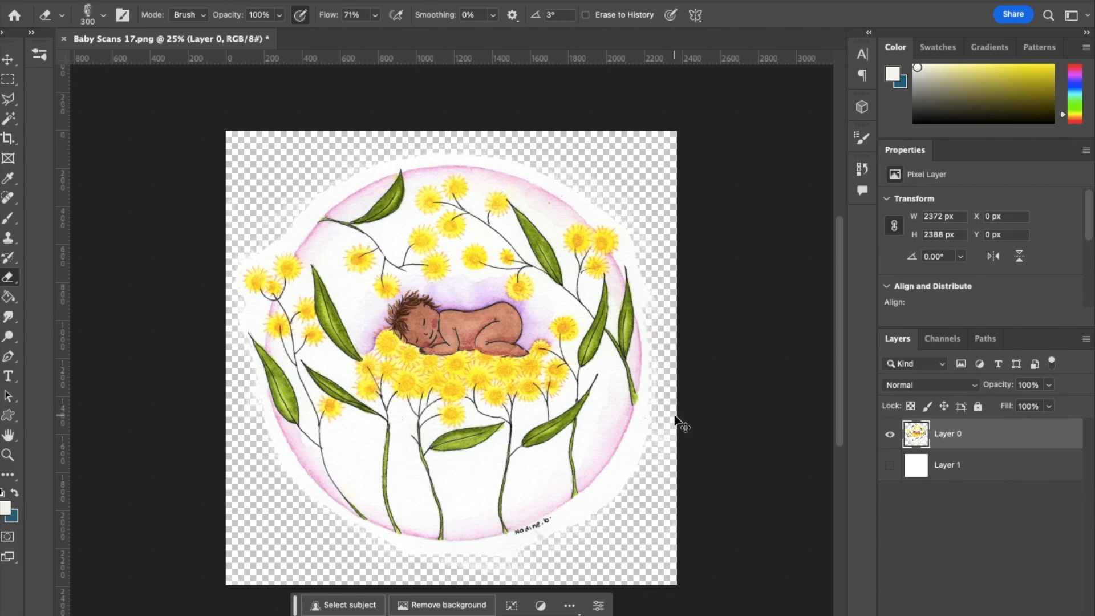
Erase the leftover paper along the lower-right outside edge of the circle at 50% zoom.
{"action": "key", "text": "super+equal"}
{"action": "key", "text": "super+equal"}
{"action": "scroll", "coordinate": [701, 410], "scroll_direction": "down", "scroll_amount": 5}
{"action": "scroll", "coordinate": [701, 410], "scroll_direction": "right", "scroll_amount": 3}
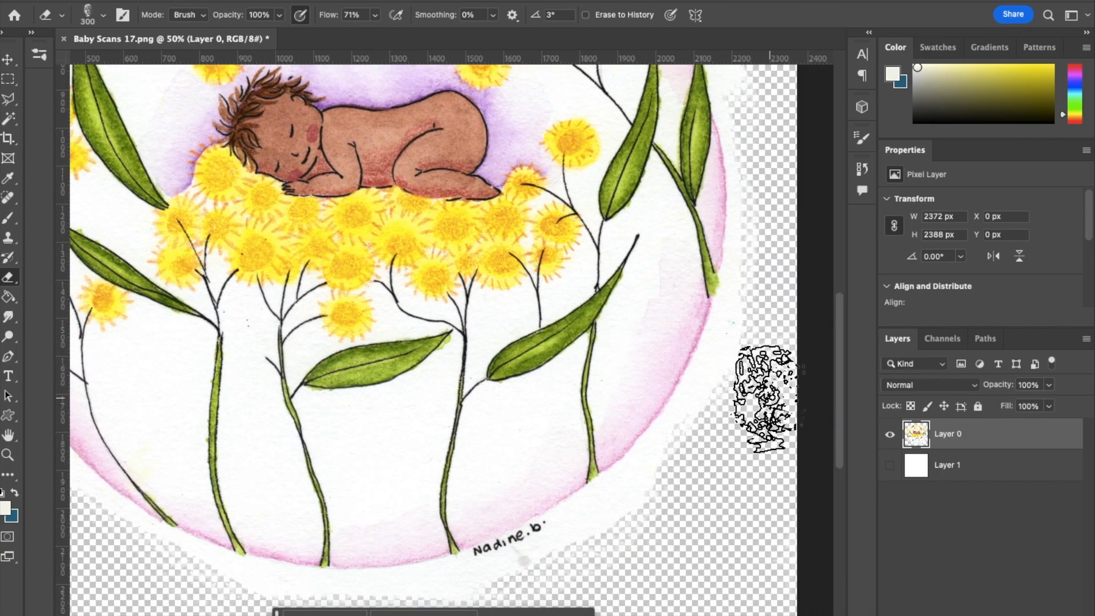
{"action": "mouse_move", "coordinate": [770, 358]}
{"action": "left_mouse_down"}
{"action": "mouse_move", "coordinate": [760, 378]}
{"action": "mouse_move", "coordinate": [772, 288]}
{"action": "mouse_move", "coordinate": [769, 345]}
{"action": "mouse_move", "coordinate": [733, 441]}
{"action": "mouse_move", "coordinate": [677, 526]}
{"action": "mouse_move", "coordinate": [602, 595]}
{"action": "left_mouse_up"}
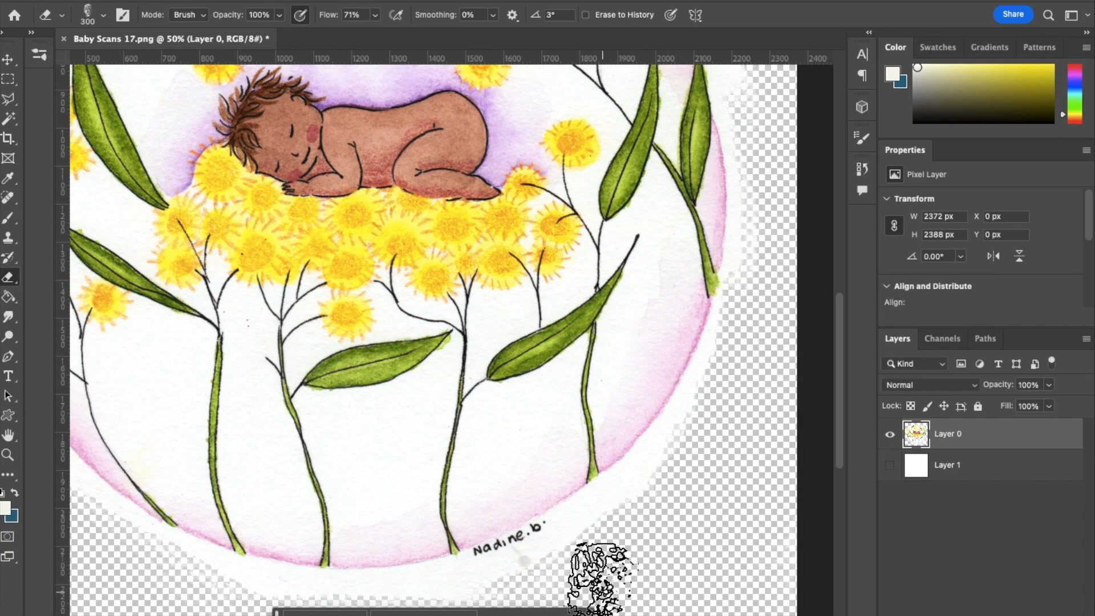
Reduce the eraser to 175 px and clear the smudge and paper remnants below the signature.
{"action": "key", "text": "ctrl+plus"}
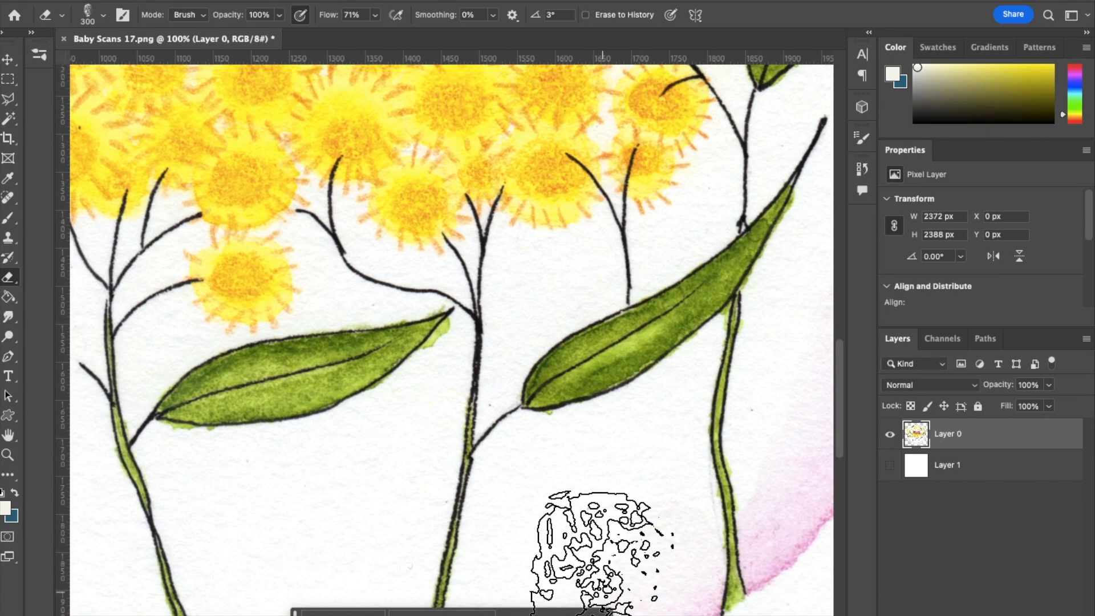
{"action": "scroll", "coordinate": [602, 553], "scroll_direction": "down", "scroll_amount": 10}
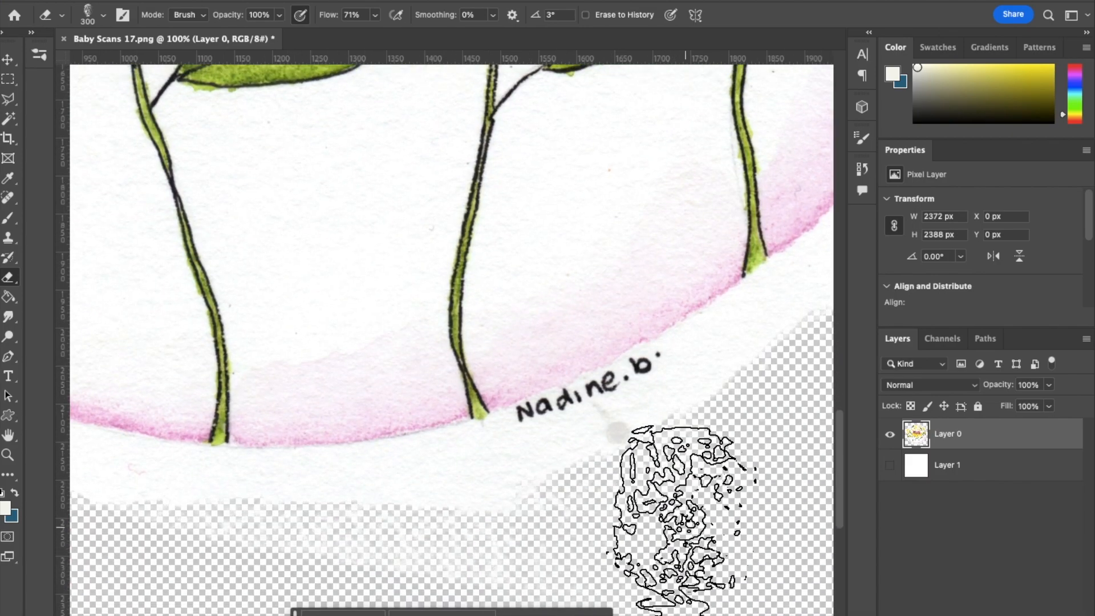
{"action": "key", "text": "bracketleft"}
{"action": "key", "text": "bracketleft"}
{"action": "key", "text": "bracketleft"}
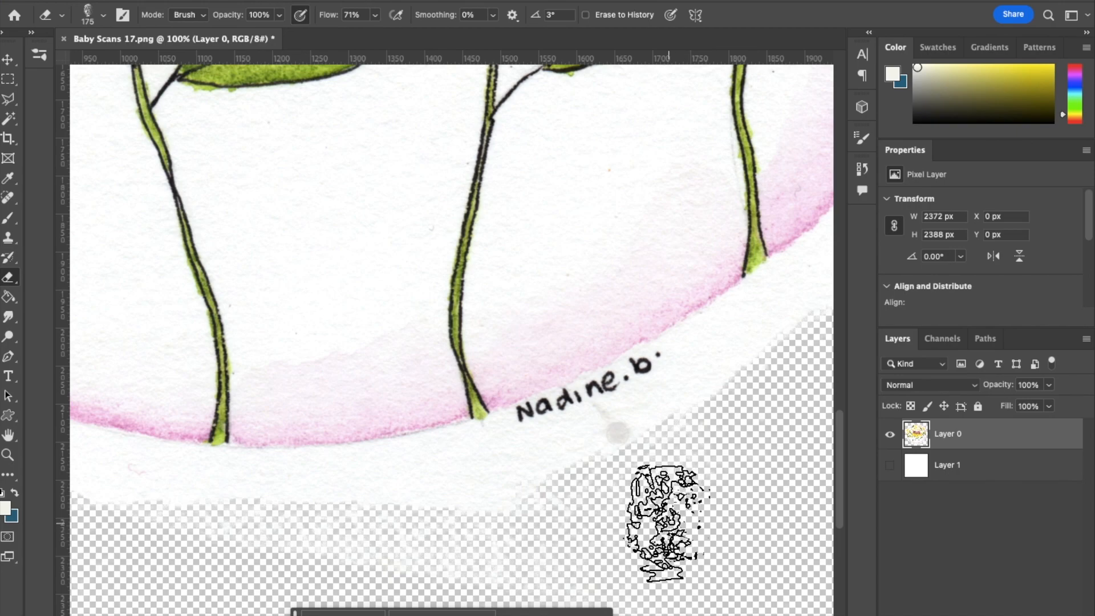
{"action": "mouse_move", "coordinate": [647, 465]}
{"action": "left_mouse_down"}
{"action": "mouse_move", "coordinate": [609, 479]}
{"action": "mouse_move", "coordinate": [649, 452]}
{"action": "mouse_move", "coordinate": [603, 469]}
{"action": "mouse_move", "coordinate": [628, 459]}
{"action": "mouse_move", "coordinate": [653, 470]}
{"action": "mouse_move", "coordinate": [790, 369]}
{"action": "mouse_move", "coordinate": [735, 404]}
{"action": "mouse_move", "coordinate": [695, 458]}
{"action": "mouse_move", "coordinate": [495, 550]}
{"action": "mouse_move", "coordinate": [534, 518]}
{"action": "mouse_move", "coordinate": [487, 538]}
{"action": "mouse_move", "coordinate": [425, 538]}
{"action": "mouse_move", "coordinate": [416, 525]}
{"action": "mouse_move", "coordinate": [378, 537]}
{"action": "mouse_move", "coordinate": [188, 545]}
{"action": "mouse_move", "coordinate": [324, 552]}
{"action": "mouse_move", "coordinate": [266, 529]}
{"action": "mouse_move", "coordinate": [150, 513]}
{"action": "mouse_move", "coordinate": [319, 534]}
{"action": "mouse_move", "coordinate": [146, 492]}
{"action": "mouse_move", "coordinate": [364, 535]}
{"action": "left_mouse_up"}
Erase the ragged paper remnants from the signature up along the circle's lower-right outer edge.
{"action": "scroll", "coordinate": [192, 545], "scroll_direction": "left", "scroll_amount": 5}
{"action": "scroll", "coordinate": [513, 530], "scroll_direction": "right", "scroll_amount": 10}
{"action": "scroll", "coordinate": [514, 530], "scroll_direction": "up", "scroll_amount": 2}
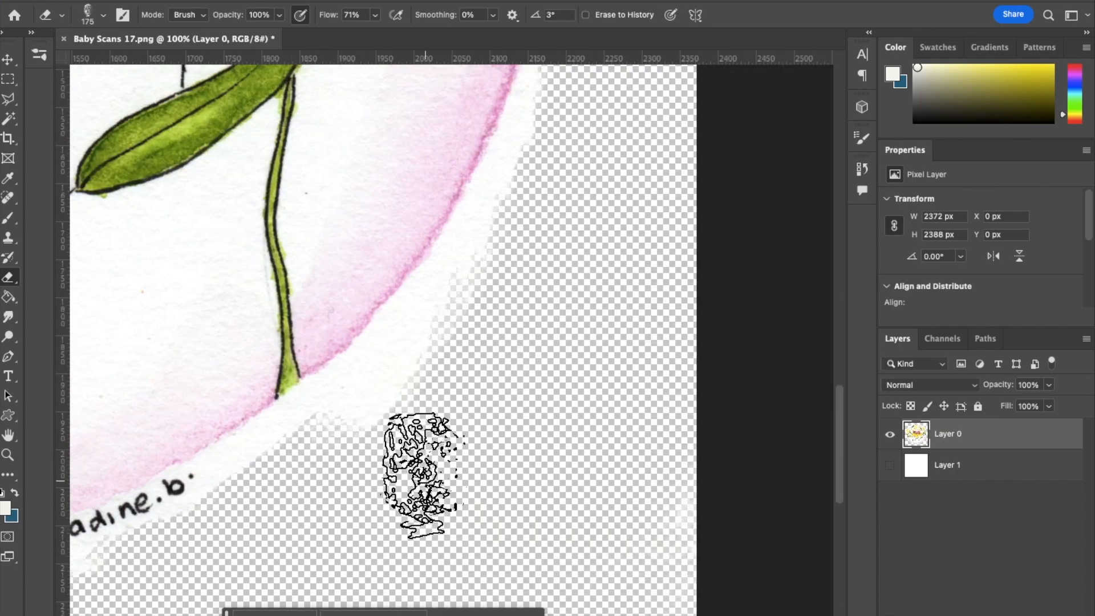
{"action": "mouse_move", "coordinate": [421, 476]}
{"action": "left_mouse_down"}
{"action": "mouse_move", "coordinate": [356, 451]}
{"action": "mouse_move", "coordinate": [519, 299]}
{"action": "mouse_move", "coordinate": [455, 347]}
{"action": "mouse_move", "coordinate": [530, 245]}
{"action": "left_mouse_up"}
Erase the faint paper remnants outside the circle's upper-right edge above the yellow flowers.
{"action": "scroll", "coordinate": [530, 246], "scroll_direction": "right", "scroll_amount": 4}
{"action": "scroll", "coordinate": [530, 246], "scroll_direction": "up", "scroll_amount": 3}
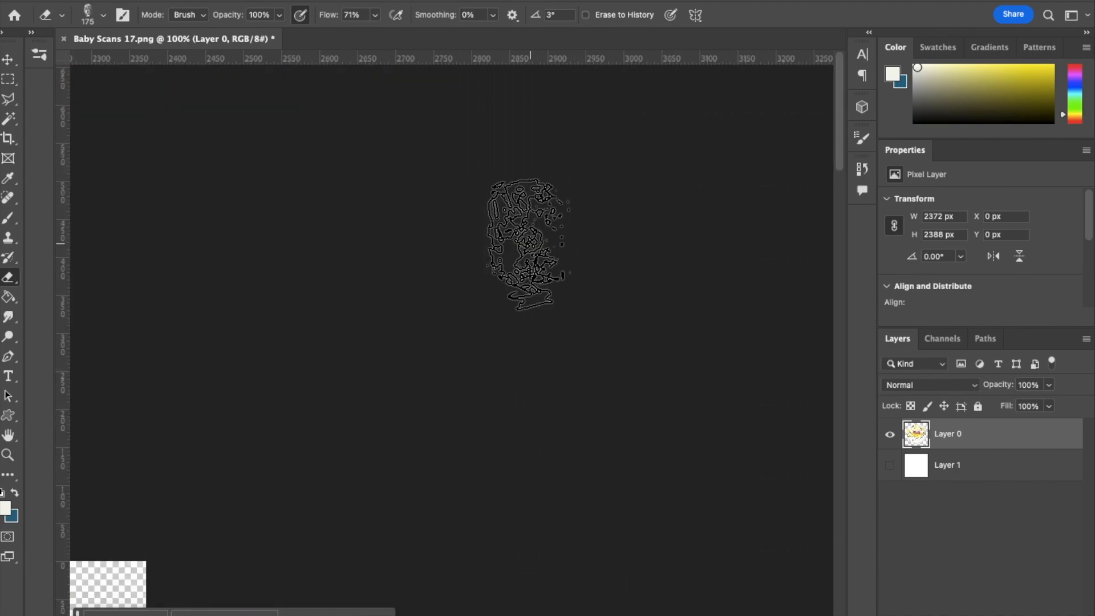
{"action": "scroll", "coordinate": [530, 246], "scroll_direction": "down", "scroll_amount": 2}
{"action": "scroll", "coordinate": [530, 246], "scroll_direction": "left", "scroll_amount": 9}
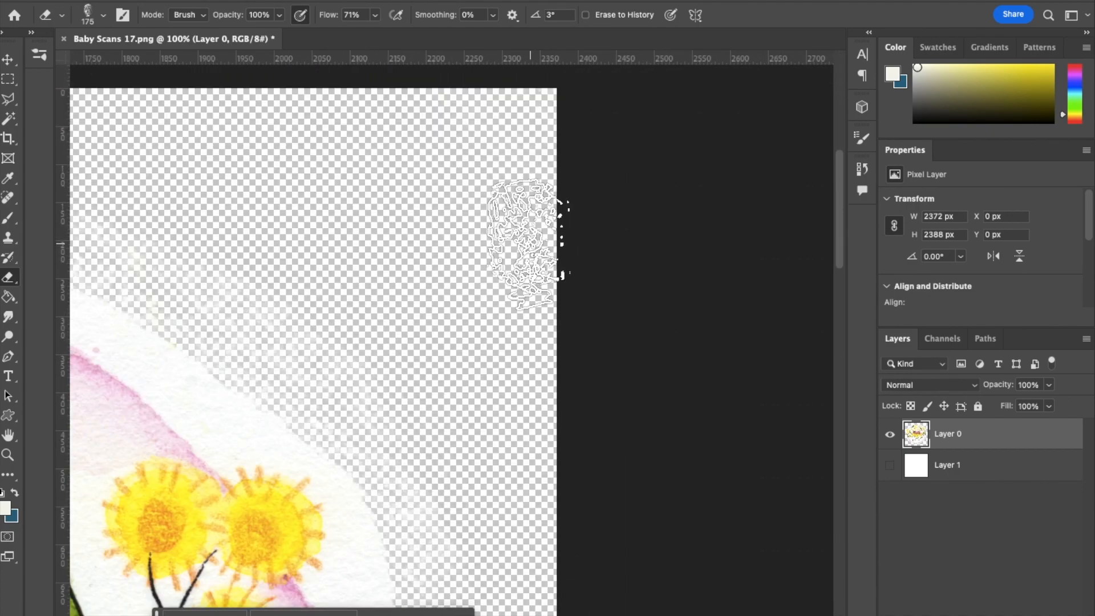
{"action": "mouse_move", "coordinate": [640, 184]}
{"action": "left_mouse_down"}
{"action": "mouse_move", "coordinate": [561, 150]}
{"action": "mouse_move", "coordinate": [554, 126]}
{"action": "mouse_move", "coordinate": [591, 151]}
{"action": "mouse_move", "coordinate": [533, 127]}
{"action": "left_mouse_up"}
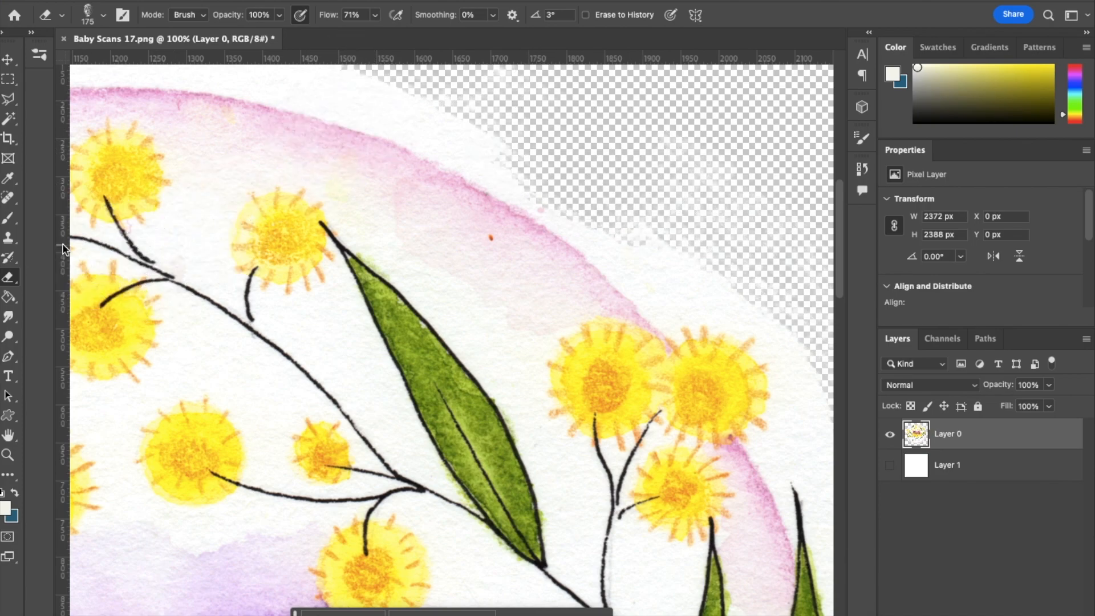
Remove the small orange speck inside the circle's upper-right pink border with a 25 px Spot Healing Brush, then return to the Eraser.
{"action": "left_click", "coordinate": [8, 198]}
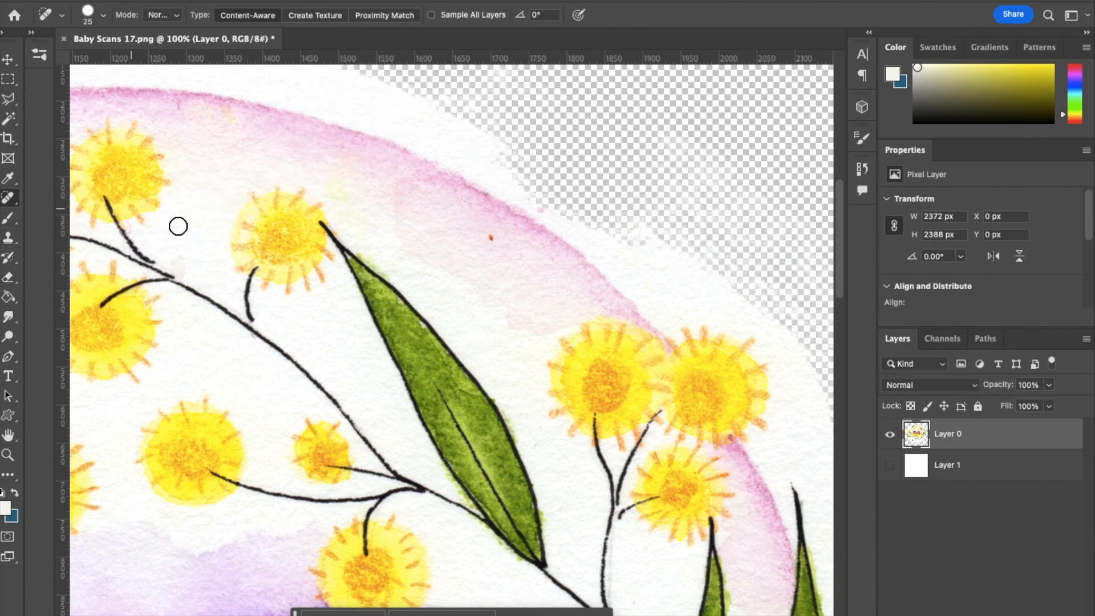
{"action": "left_click", "coordinate": [491, 238]}
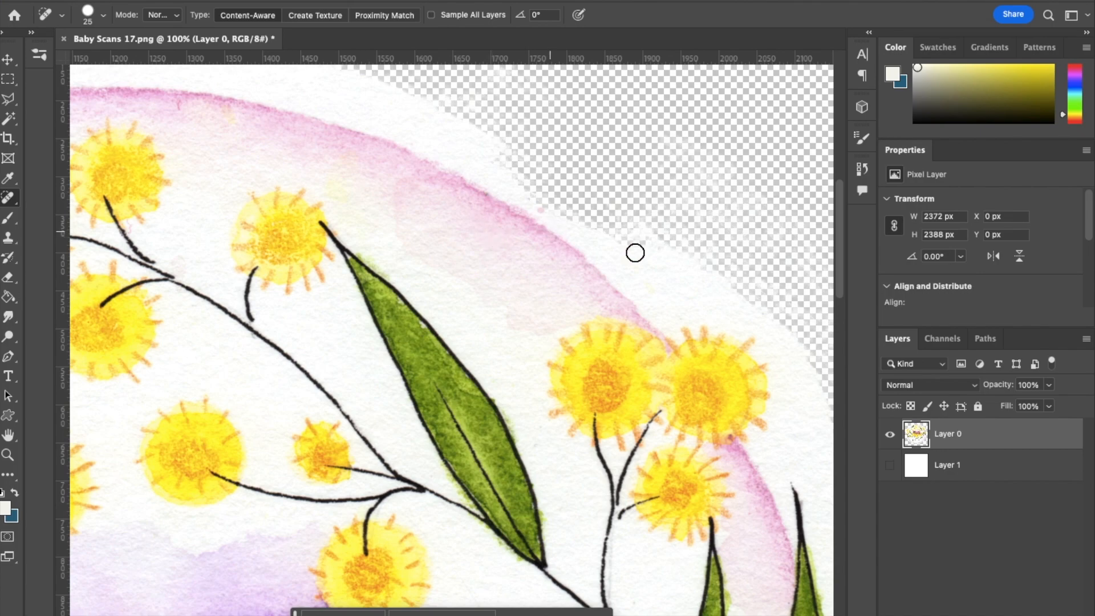
{"action": "left_click", "coordinate": [8, 277]}
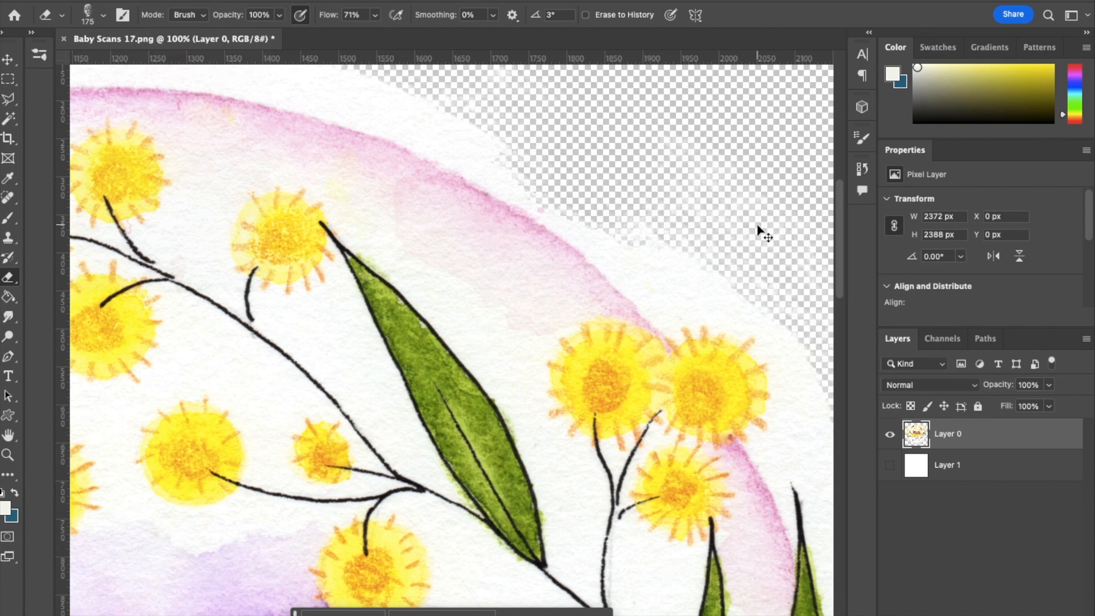
Inspect the outside edge of the whole circle for leftover paper remnants against the transparent background.
{"action": "scroll", "coordinate": [757, 230], "scroll_direction": "down", "scroll_amount": 1}
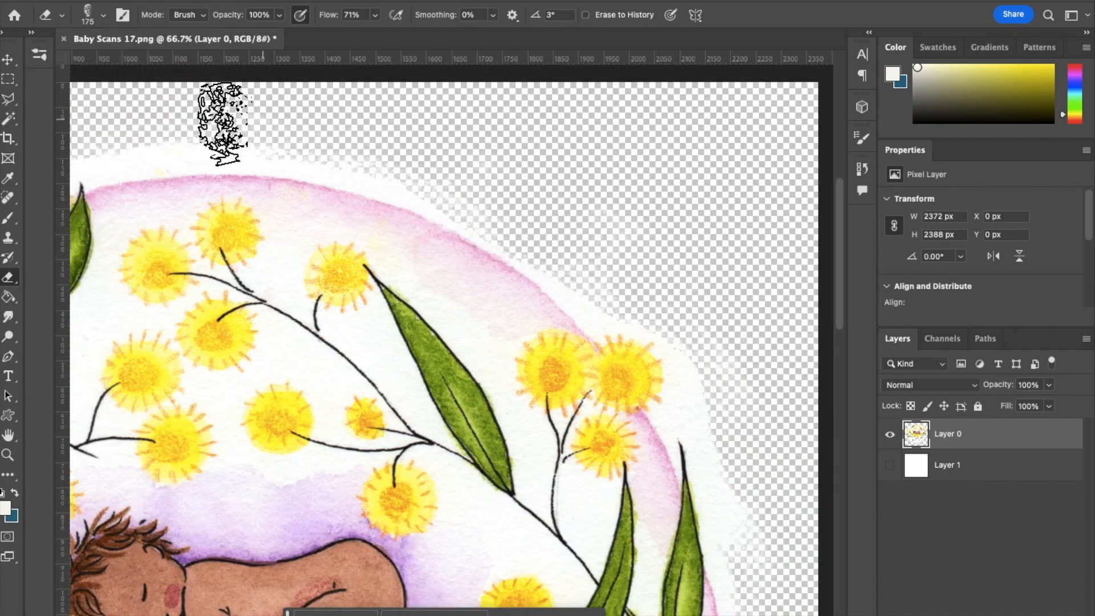
{"action": "scroll", "coordinate": [168, 114], "scroll_direction": "left", "scroll_amount": 5}
{"action": "scroll", "coordinate": [168, 114], "scroll_direction": "down", "scroll_amount": 2}
{"action": "scroll", "coordinate": [169, 114], "scroll_direction": "left", "scroll_amount": 3}
{"action": "scroll", "coordinate": [168, 114], "scroll_direction": "down", "scroll_amount": 1}
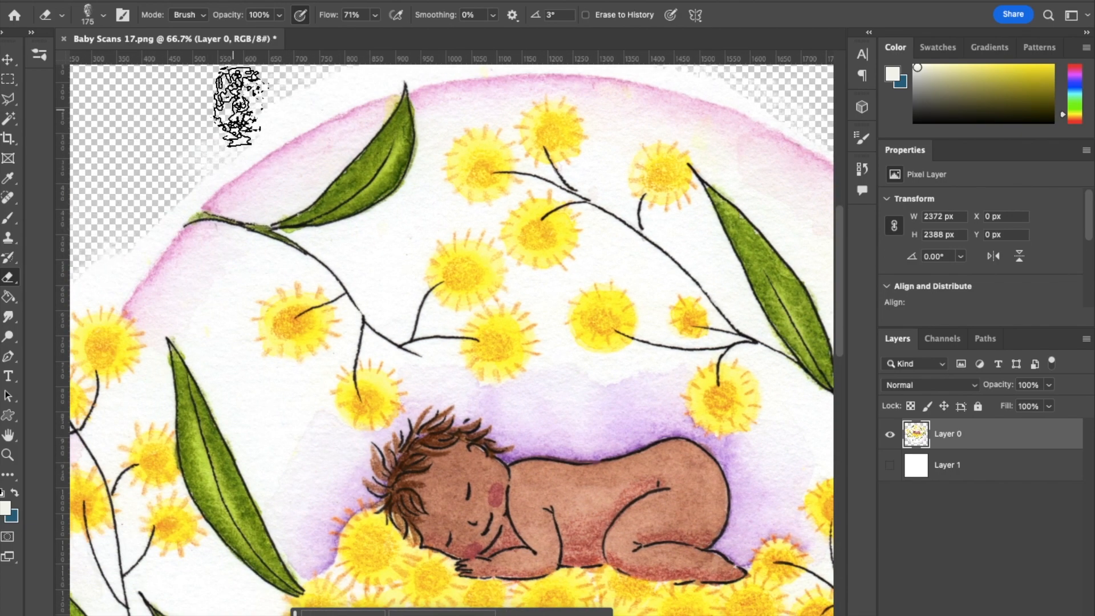
{"action": "key", "text": "ctrl+minus"}
{"action": "key", "text": "ctrl+minus"}
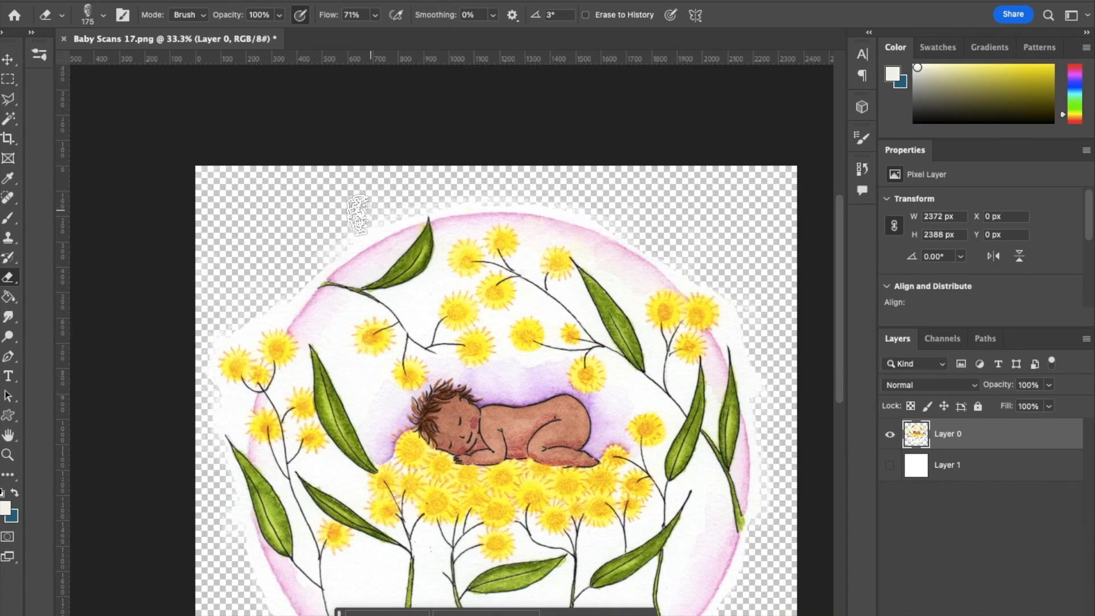
{"action": "scroll", "coordinate": [202, 327], "scroll_direction": "down", "scroll_amount": 5}
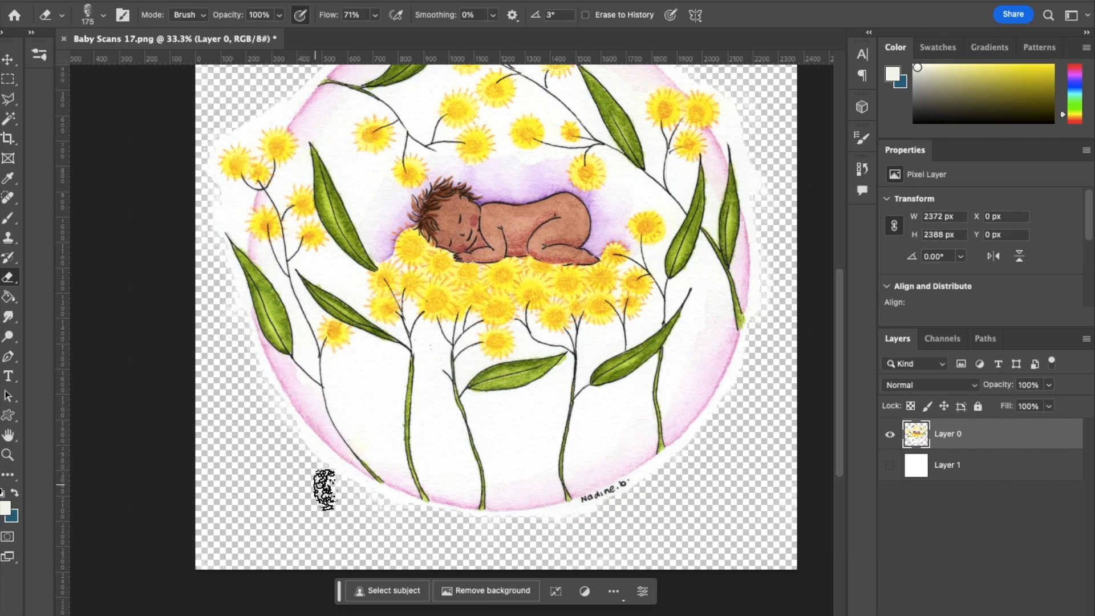
Show the white Layer 1 behind the artwork and check the whole illustration against it.
{"action": "left_click", "coordinate": [889, 466]}
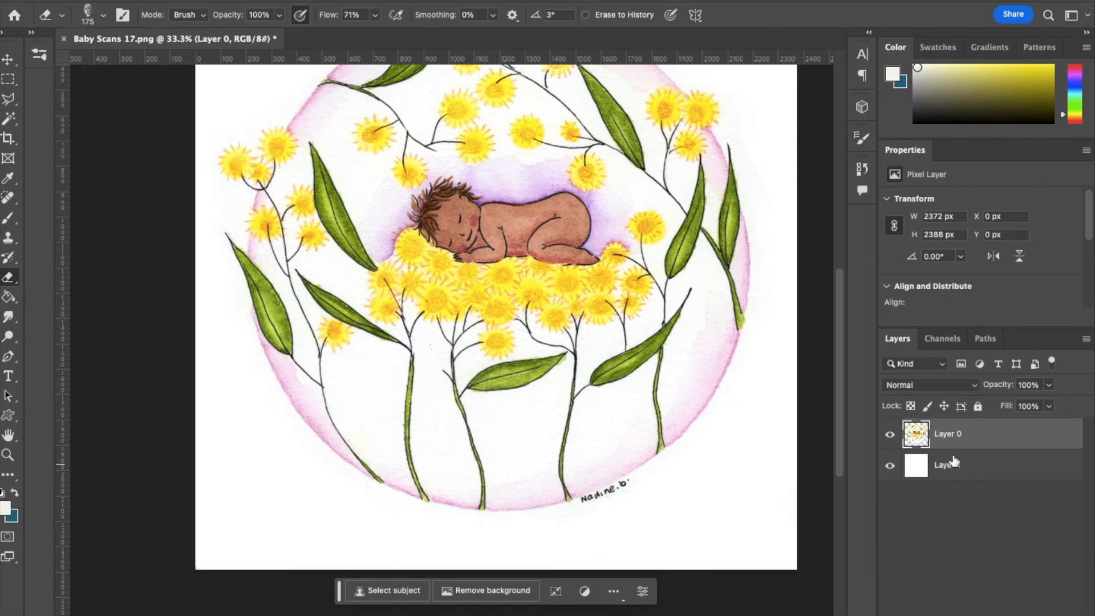
{"action": "key", "text": "super+minus"}
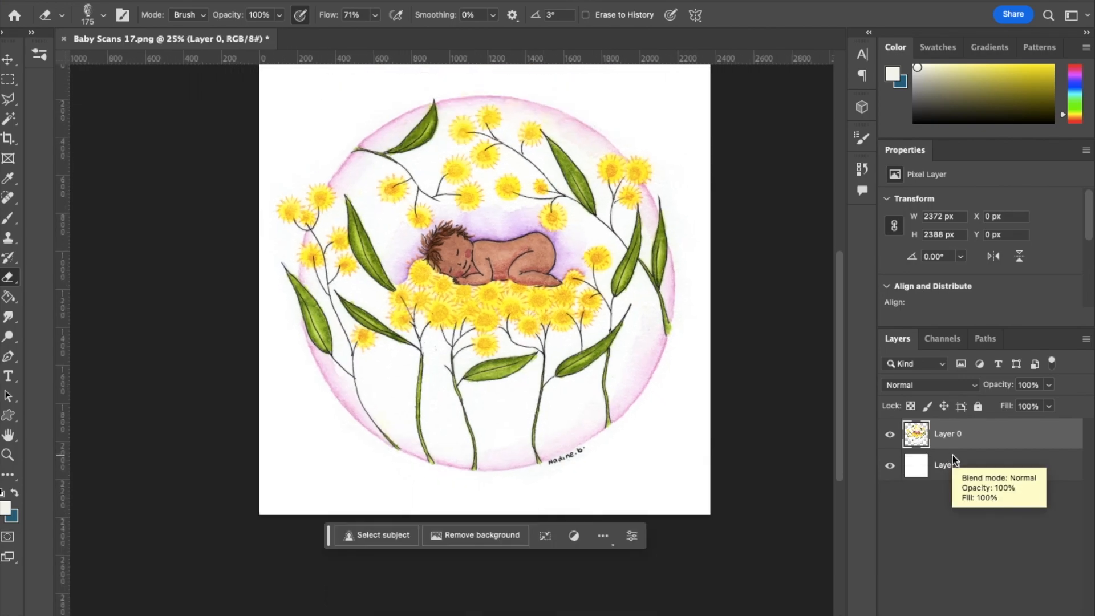
{"action": "key", "text": "super+plus"}
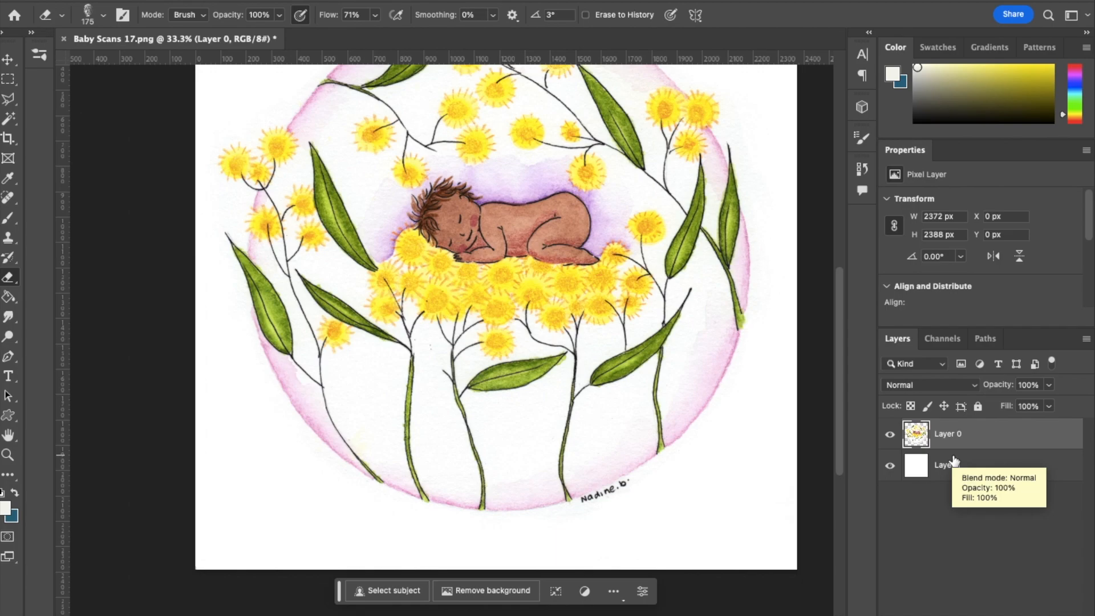
{"action": "scroll", "coordinate": [658, 421], "scroll_direction": "up", "scroll_amount": 4}
{"action": "scroll", "coordinate": [661, 422], "scroll_direction": "down", "scroll_amount": 2}
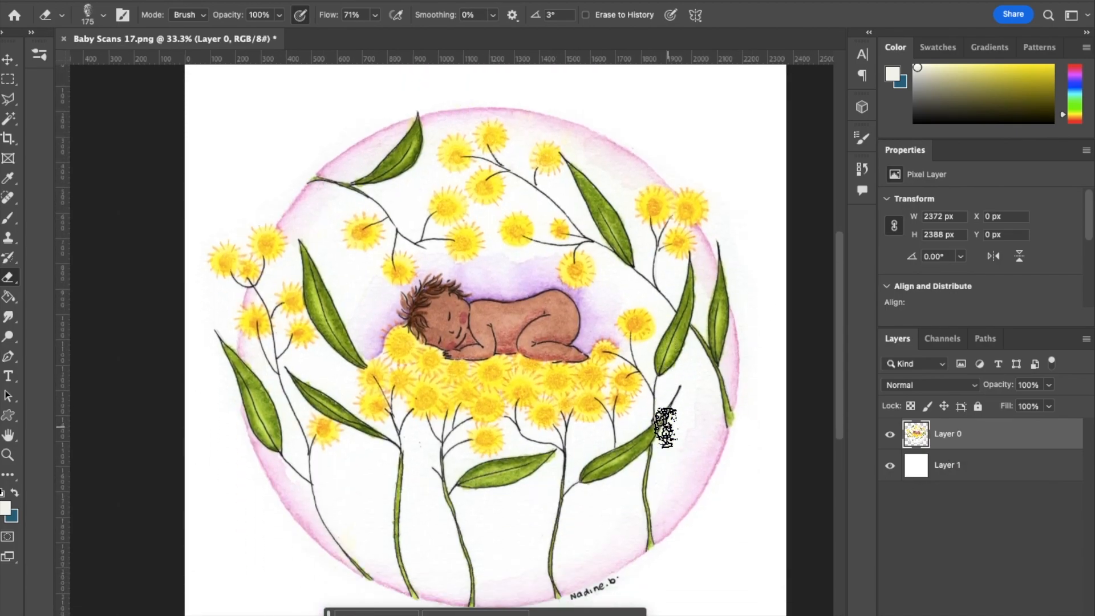
{"action": "scroll", "coordinate": [664, 427], "scroll_direction": "down", "scroll_amount": 2}
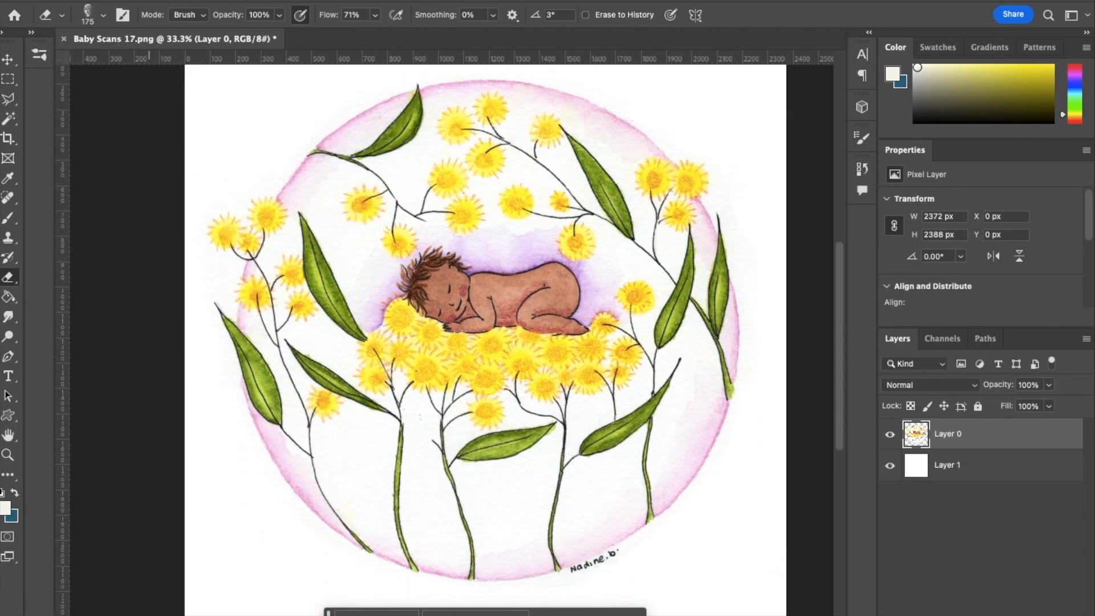
Quick-export the illustration as a PNG named Baby Scans 17.png in the Baby Scans folder, replacing the existing file.
{"action": "left_click", "coordinate": [148, 0]}
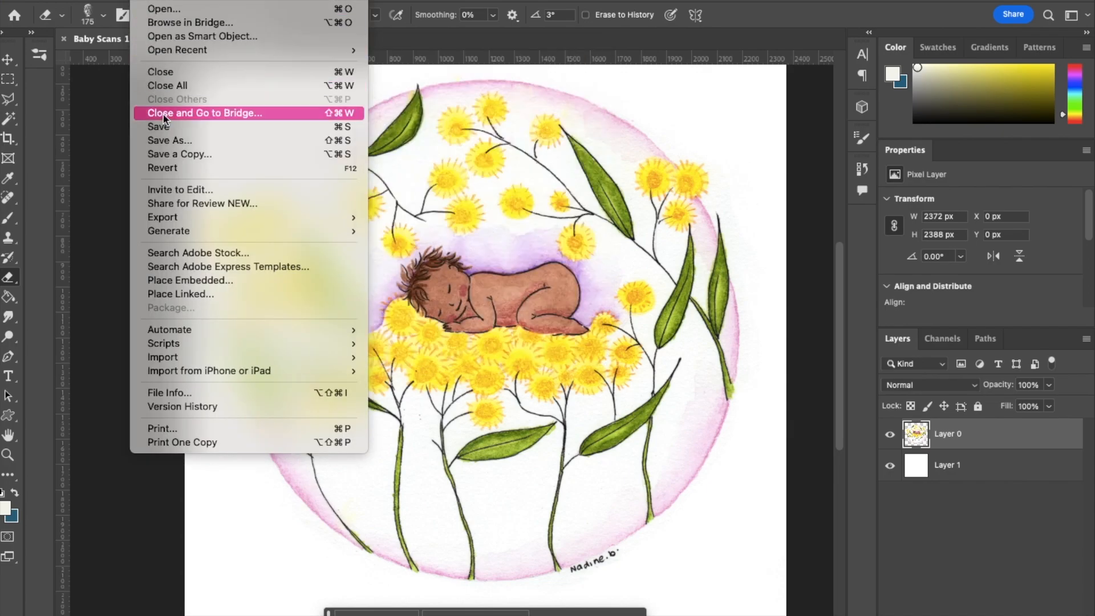
{"action": "mouse_move", "coordinate": [175, 230]}
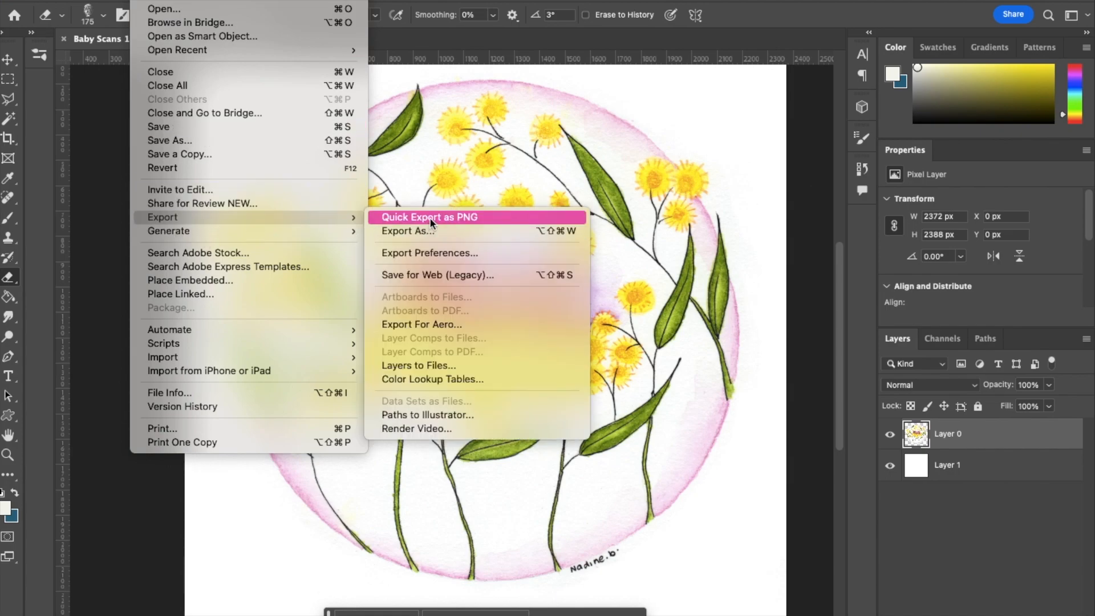
{"action": "left_click", "coordinate": [429, 218]}
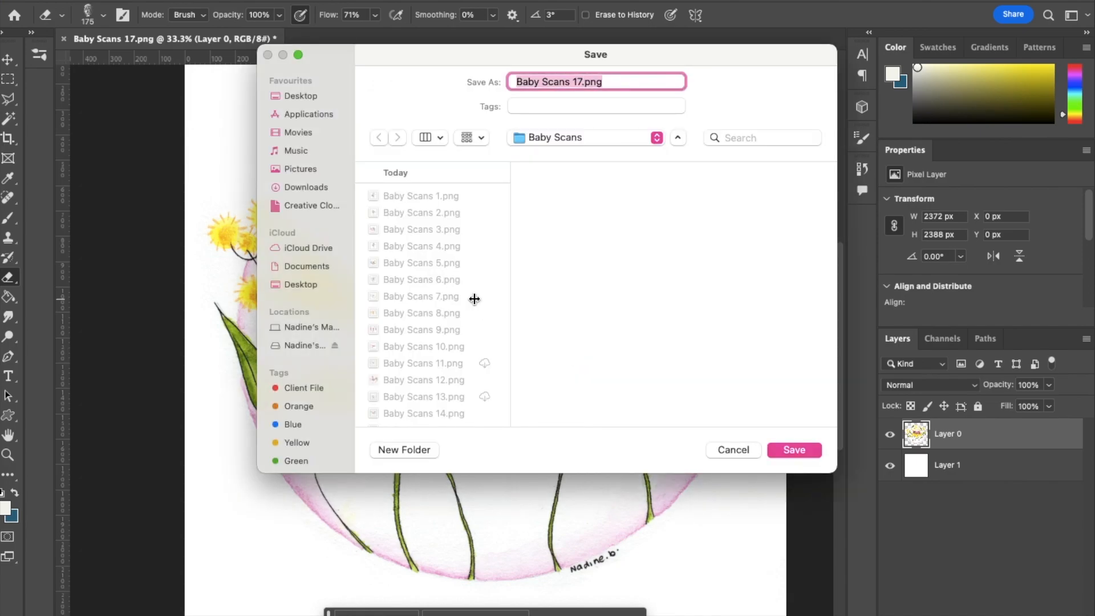
{"action": "left_click", "coordinate": [786, 451]}
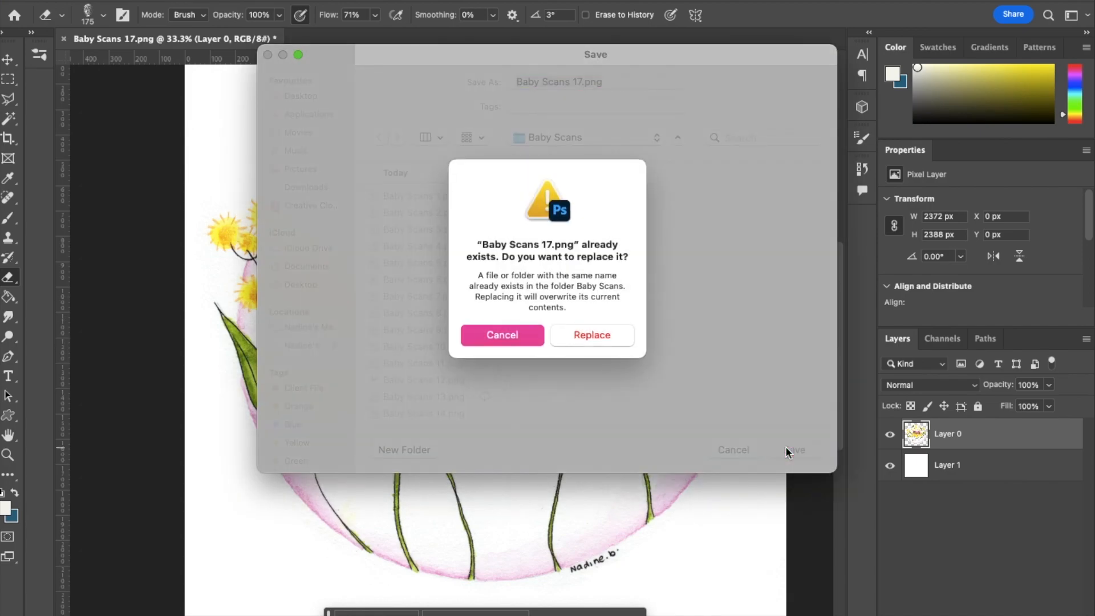
{"action": "left_click", "coordinate": [591, 334]}
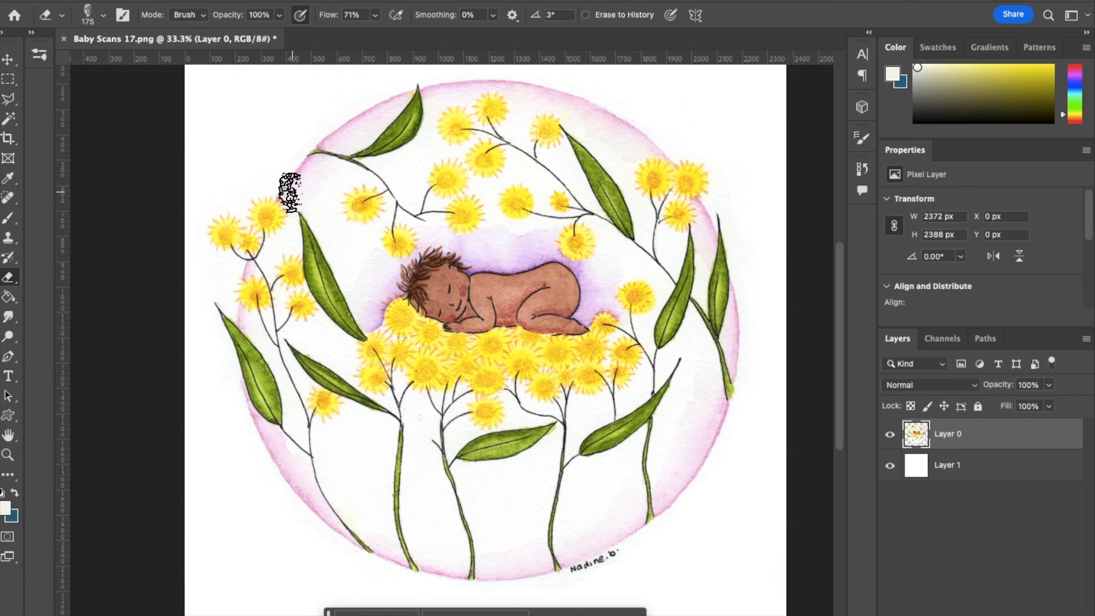
Examine the baby, flowers, leaves and upper-left circle edge at 100% zoom for remaining blemishes.
{"action": "key", "text": "super+equal"}
{"action": "key", "text": "super+equal"}
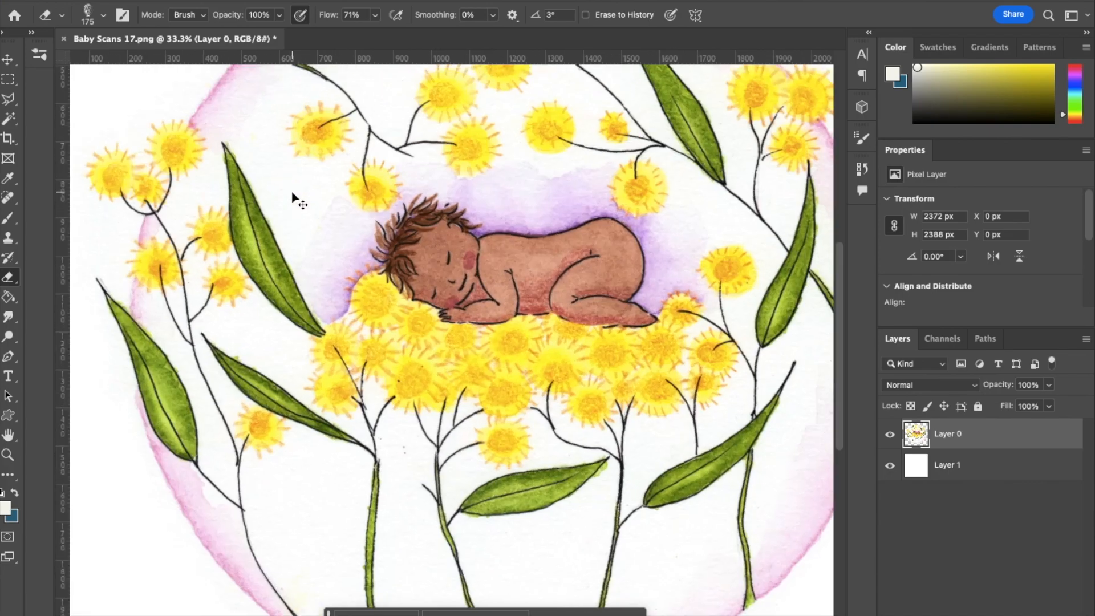
{"action": "key", "text": "super+equal"}
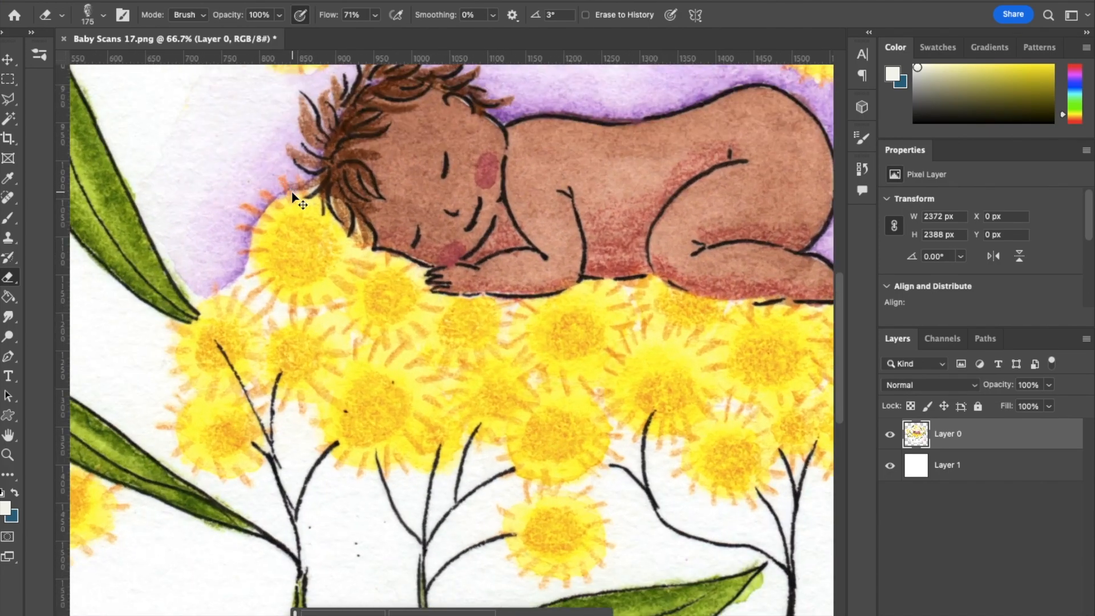
{"action": "scroll", "coordinate": [288, 194], "scroll_direction": "up", "scroll_amount": 10}
{"action": "scroll", "coordinate": [288, 194], "scroll_direction": "right", "scroll_amount": 6}
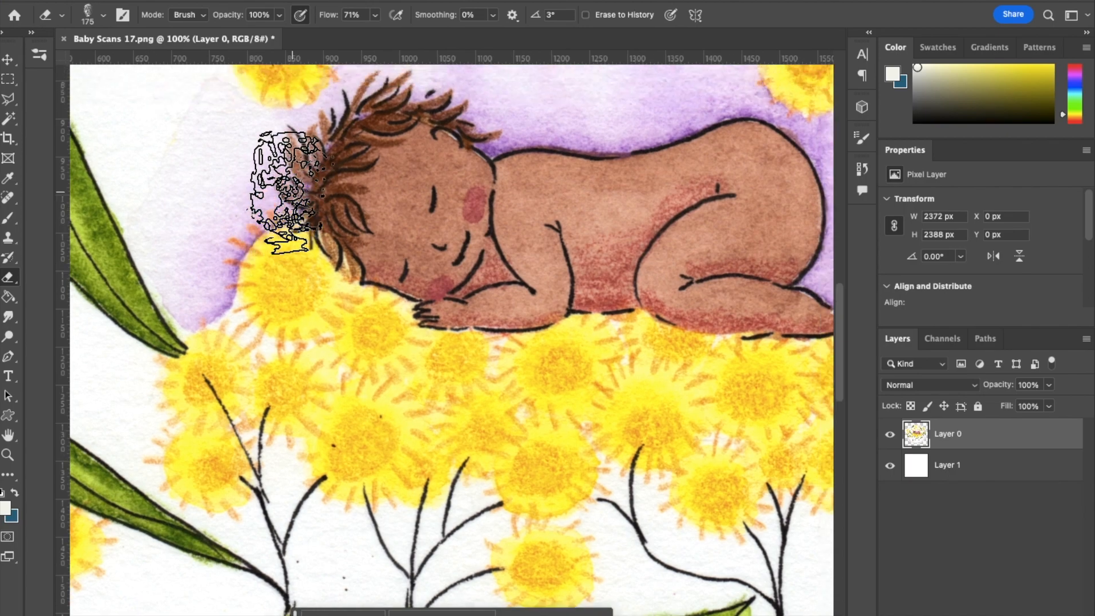
{"action": "scroll", "coordinate": [288, 194], "scroll_direction": "up", "scroll_amount": 10}
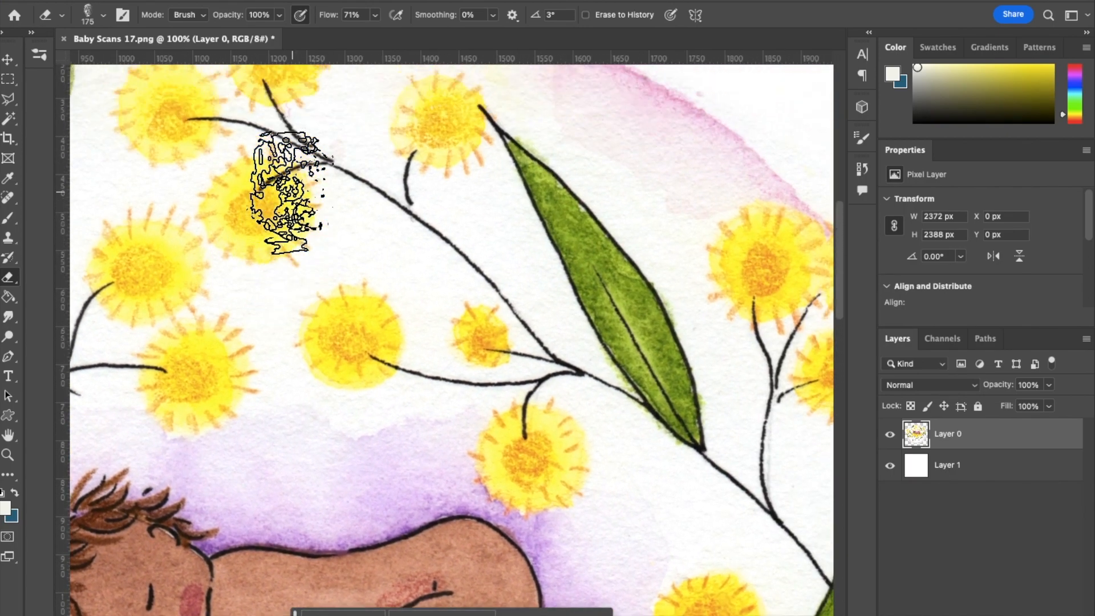
{"action": "scroll", "coordinate": [288, 194], "scroll_direction": "left", "scroll_amount": 3}
{"action": "scroll", "coordinate": [288, 194], "scroll_direction": "left", "scroll_amount": 8}
{"action": "scroll", "coordinate": [288, 194], "scroll_direction": "down", "scroll_amount": 3}
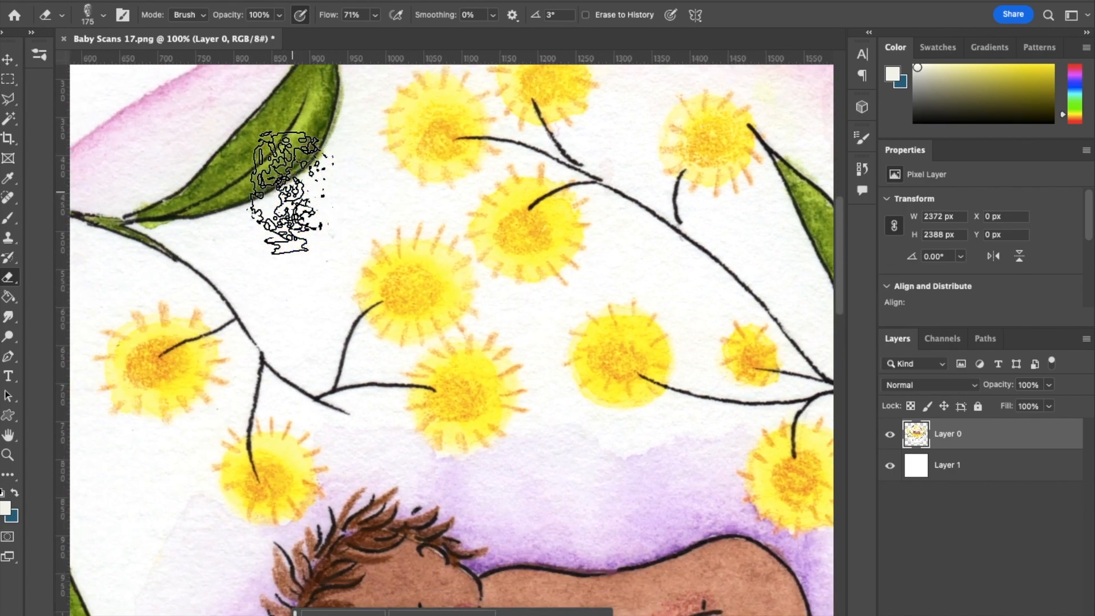
{"action": "scroll", "coordinate": [288, 194], "scroll_direction": "left", "scroll_amount": 8}
{"action": "scroll", "coordinate": [286, 183], "scroll_direction": "up", "scroll_amount": 2}
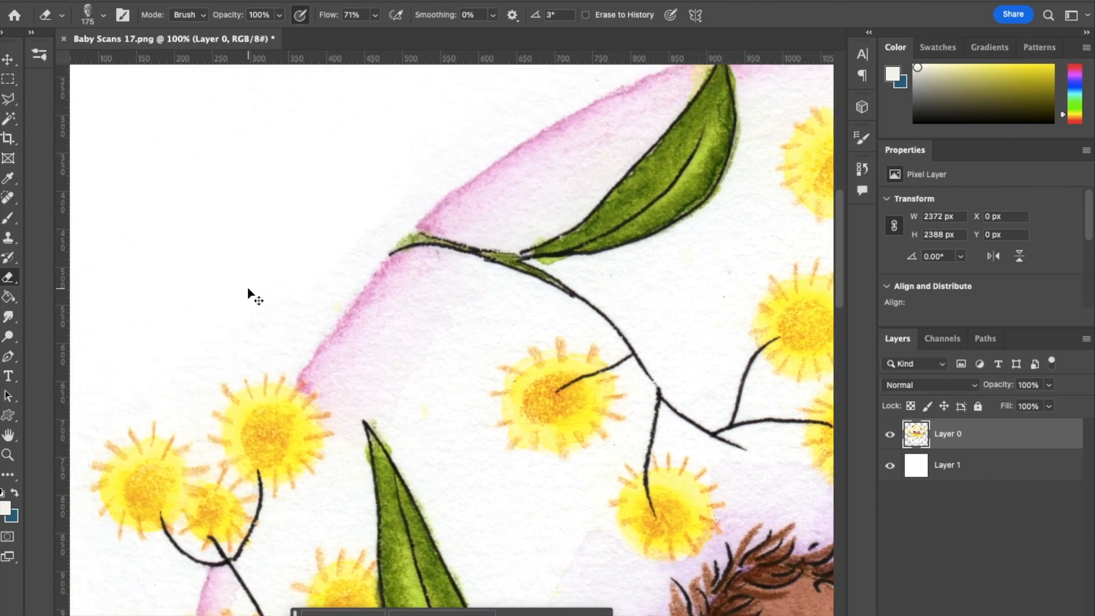
Review the complete illustration on its white background at 33.3% zoom, from the upper leaves to the signature.
{"action": "key", "text": "ctrl+minus"}
{"action": "key", "text": "ctrl+minus"}
{"action": "scroll", "coordinate": [411, 293], "scroll_direction": "right", "scroll_amount": 10}
{"action": "scroll", "coordinate": [410, 293], "scroll_direction": "down", "scroll_amount": 5}
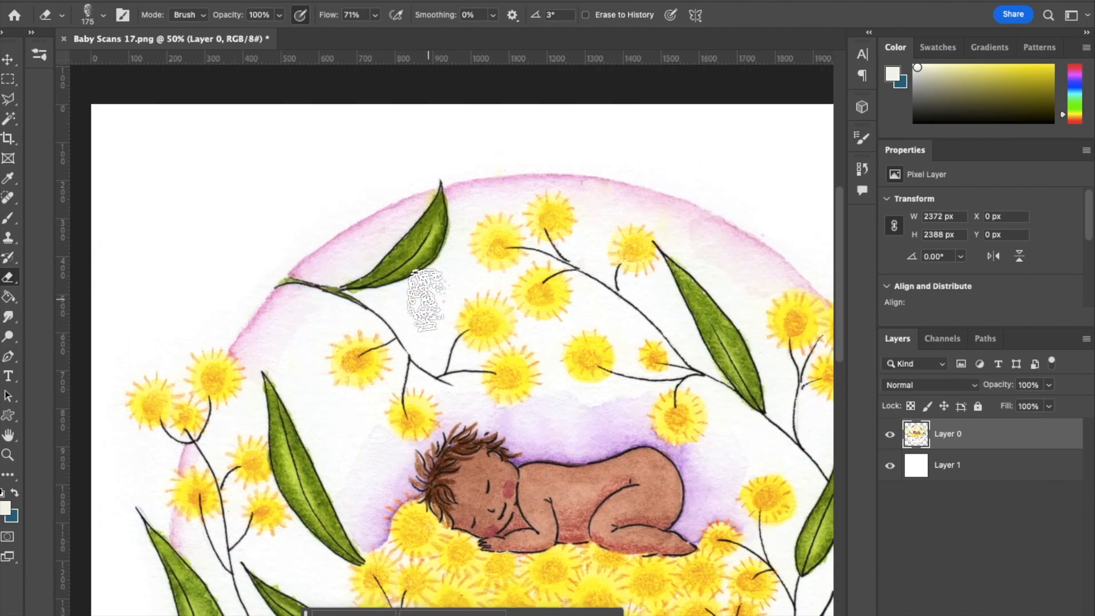
{"action": "key", "text": "ctrl+minus"}
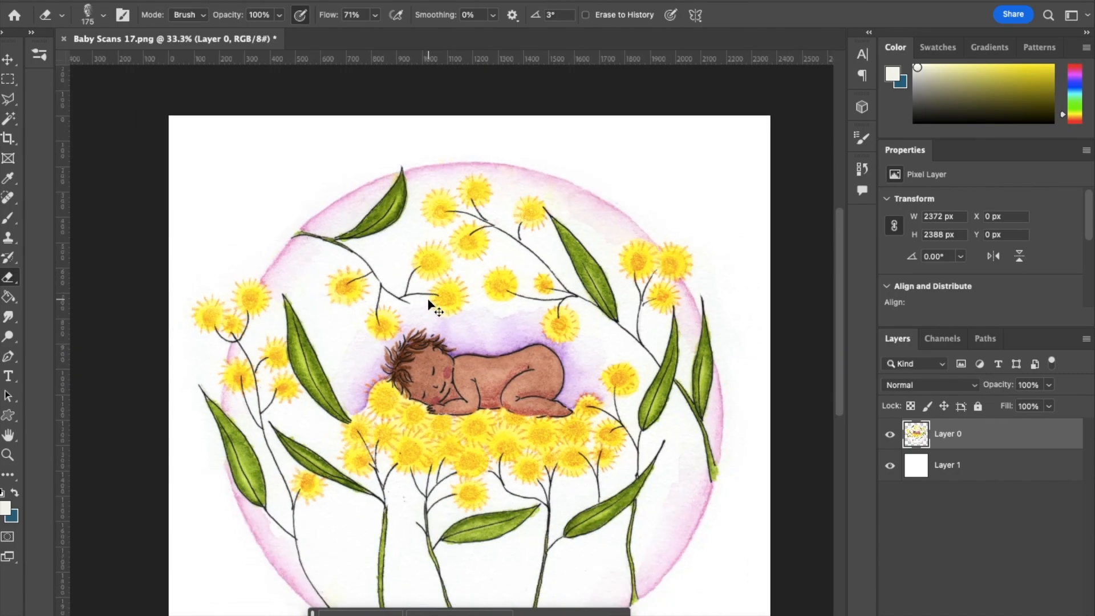
{"action": "scroll", "coordinate": [427, 300], "scroll_direction": "down", "scroll_amount": 3}
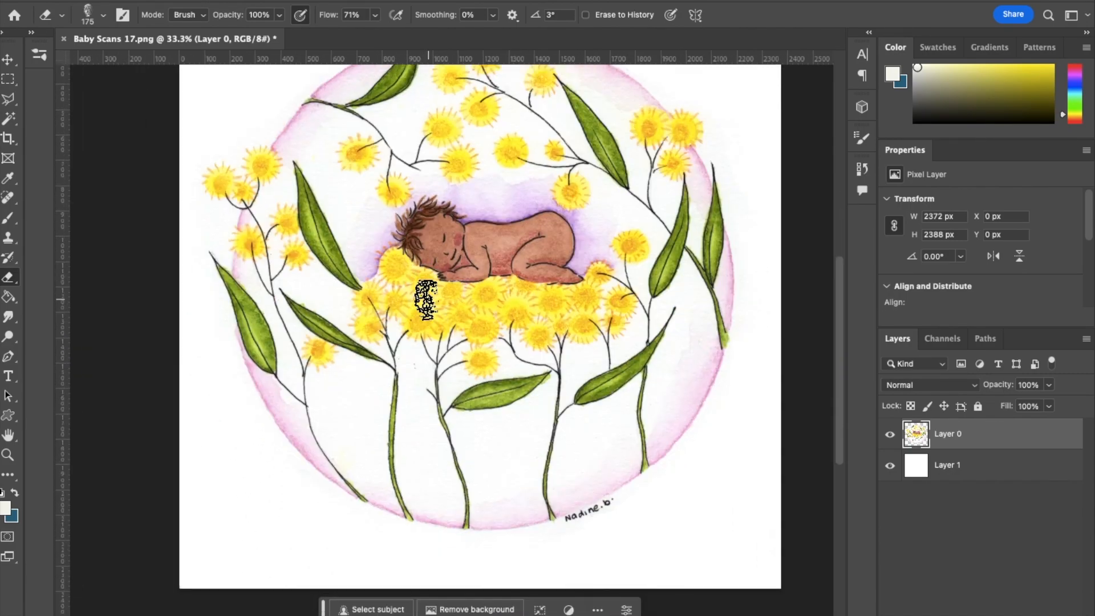
{"action": "scroll", "coordinate": [426, 299], "scroll_direction": "down", "scroll_amount": 2}
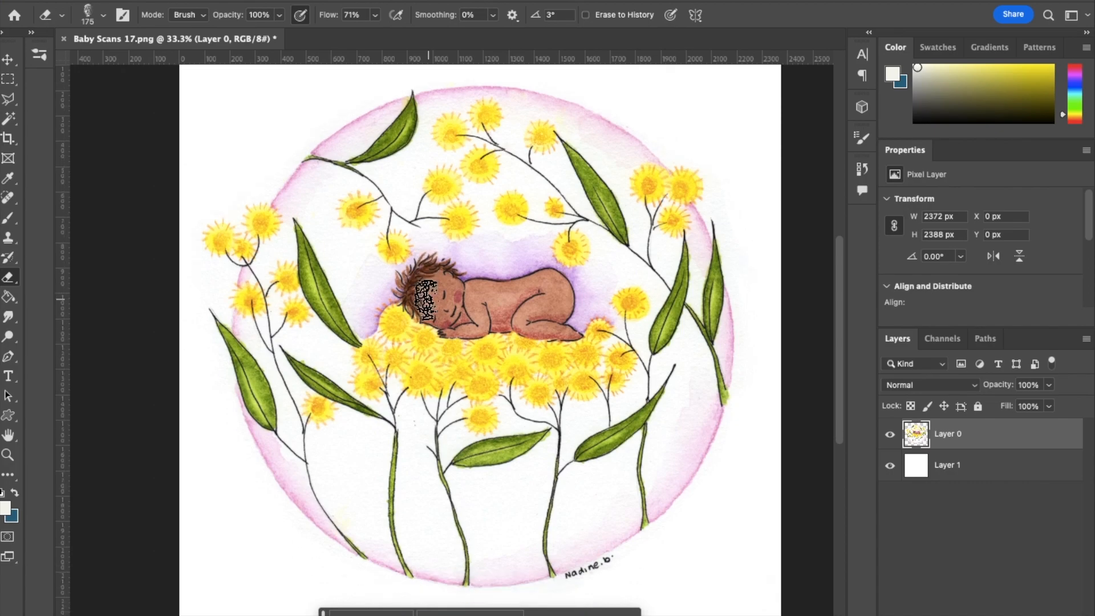